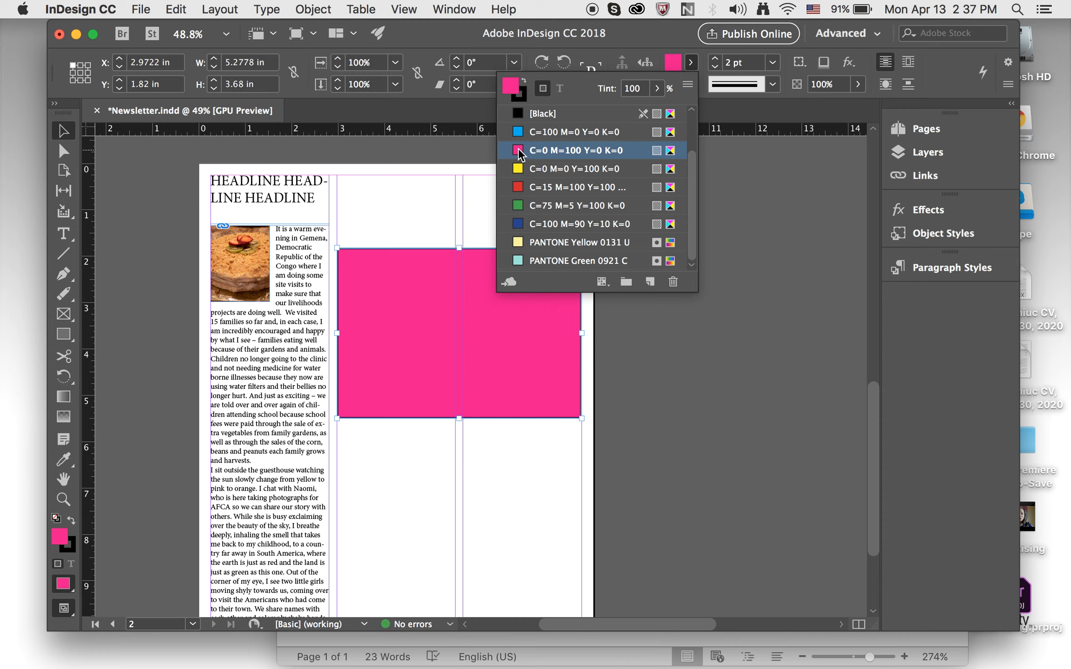
Duplicate the C=0 M=100 Y=0 K=0 swatch and set the copy's color mode to PANTONE+ Solid Coated.
{"action": "left_click", "coordinate": [650, 282]}
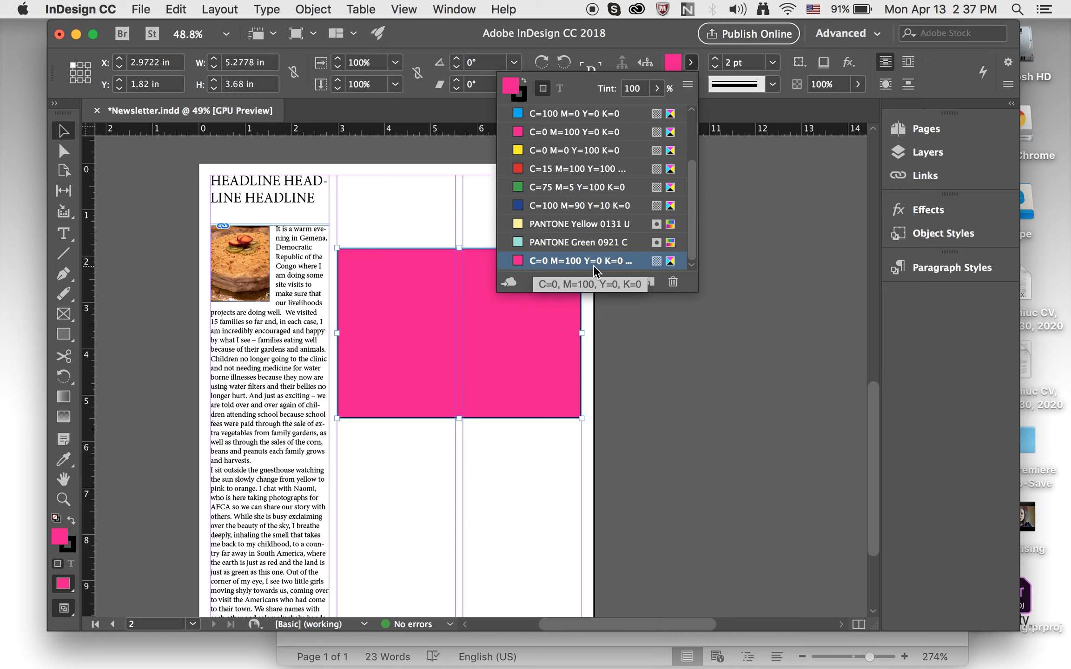
{"action": "double_click", "coordinate": [670, 262]}
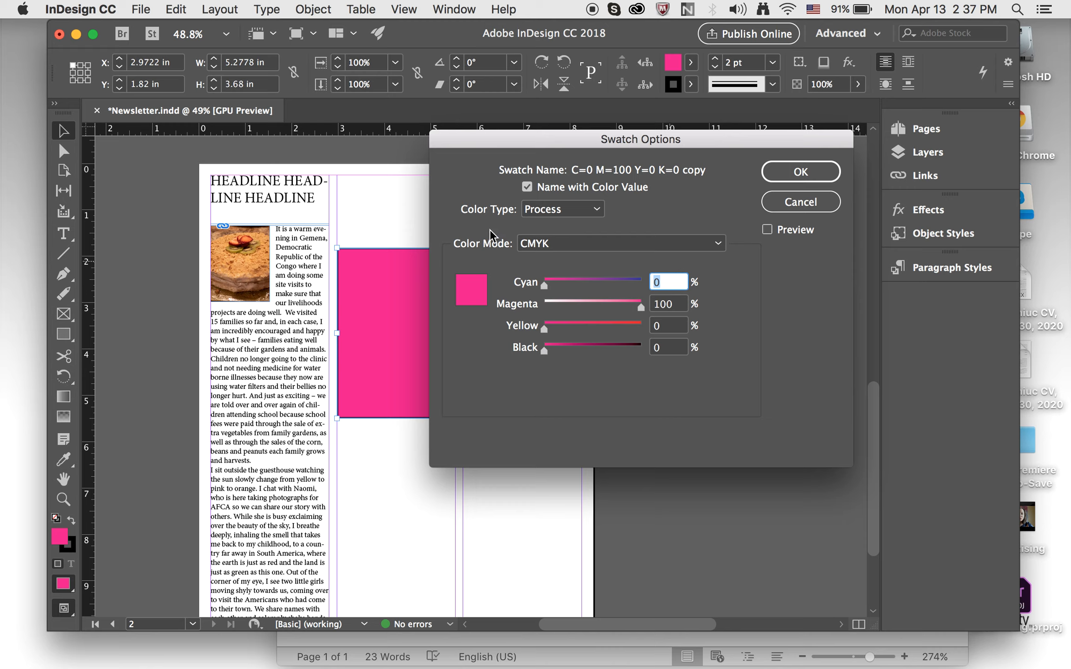
{"action": "left_click", "coordinate": [720, 242]}
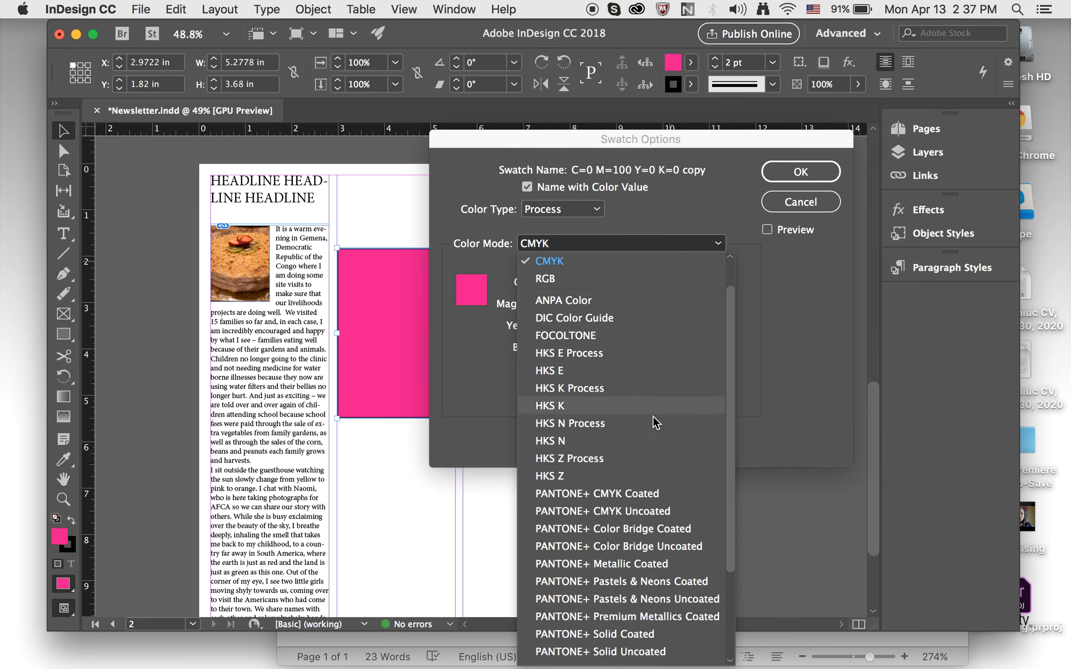
{"action": "scroll", "coordinate": [655, 422], "scroll_direction": "down", "scroll_amount": 5}
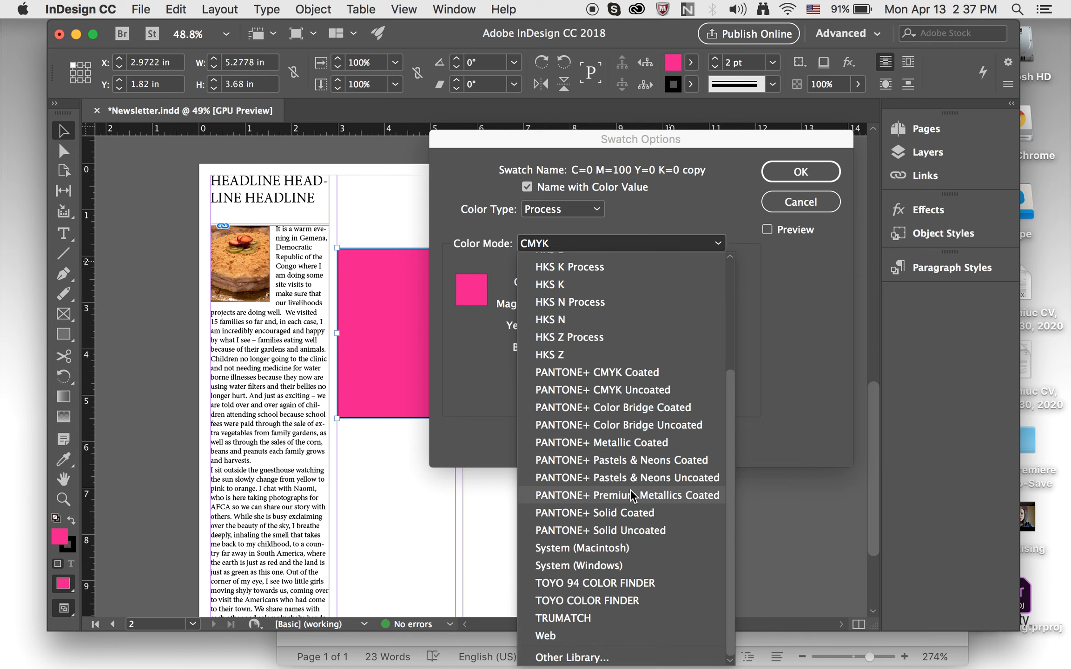
{"action": "left_click", "coordinate": [621, 531]}
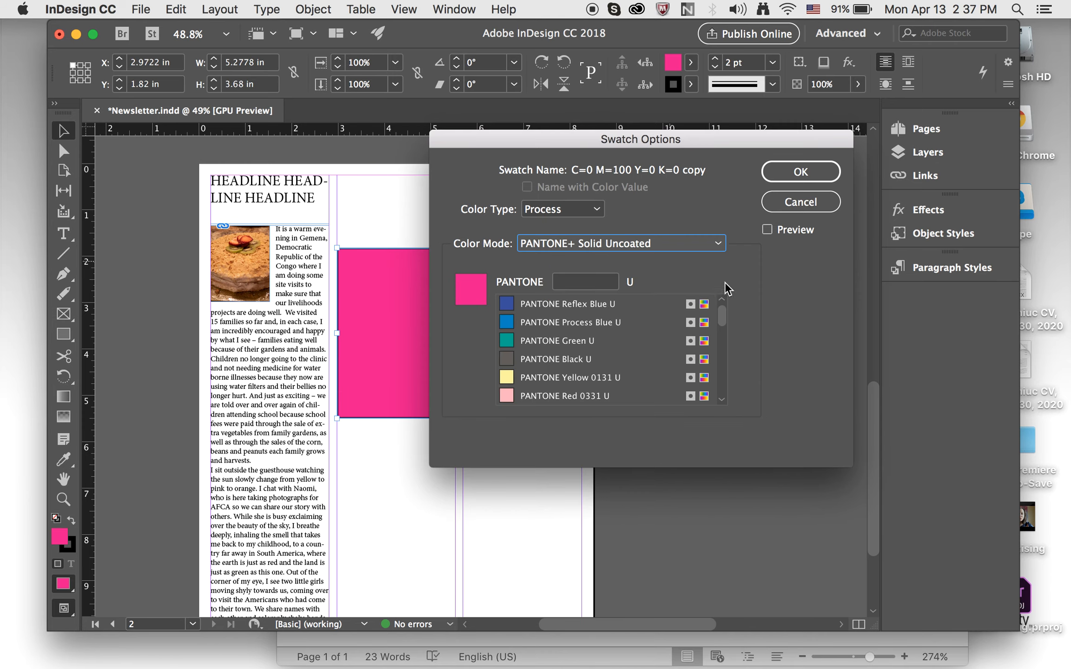
{"action": "left_click", "coordinate": [718, 242]}
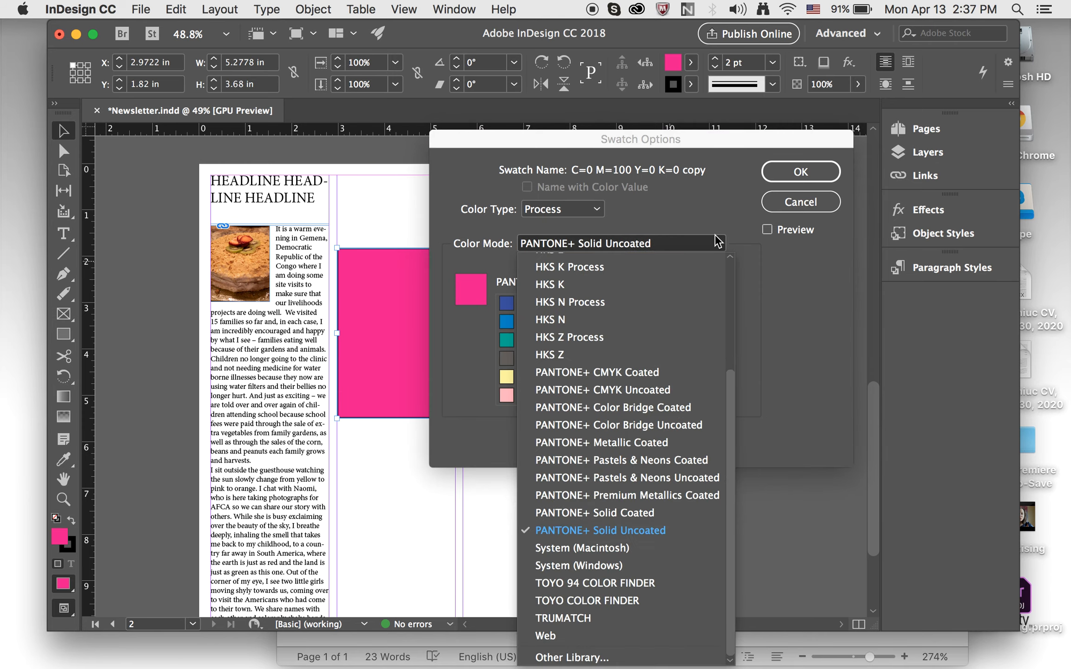
{"action": "left_click", "coordinate": [629, 514]}
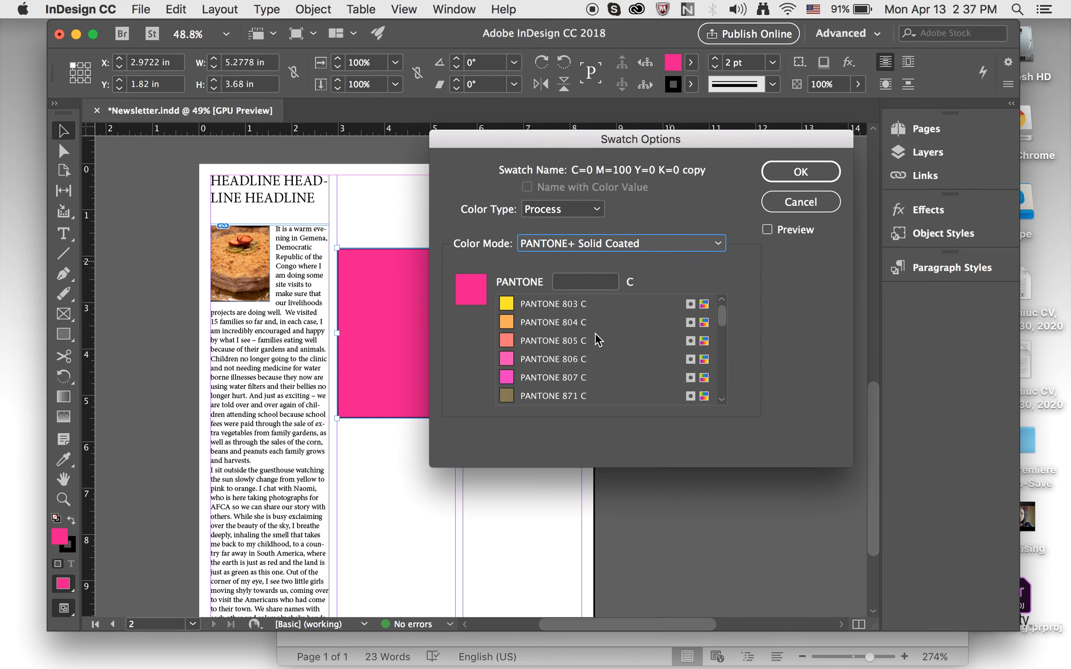
Choose PANTONE 7401 C for the copied swatch and accept it as the rectangle's fill.
{"action": "scroll", "coordinate": [598, 341], "scroll_direction": "down", "scroll_amount": 4}
{"action": "scroll", "coordinate": [599, 341], "scroll_direction": "down", "scroll_amount": 5}
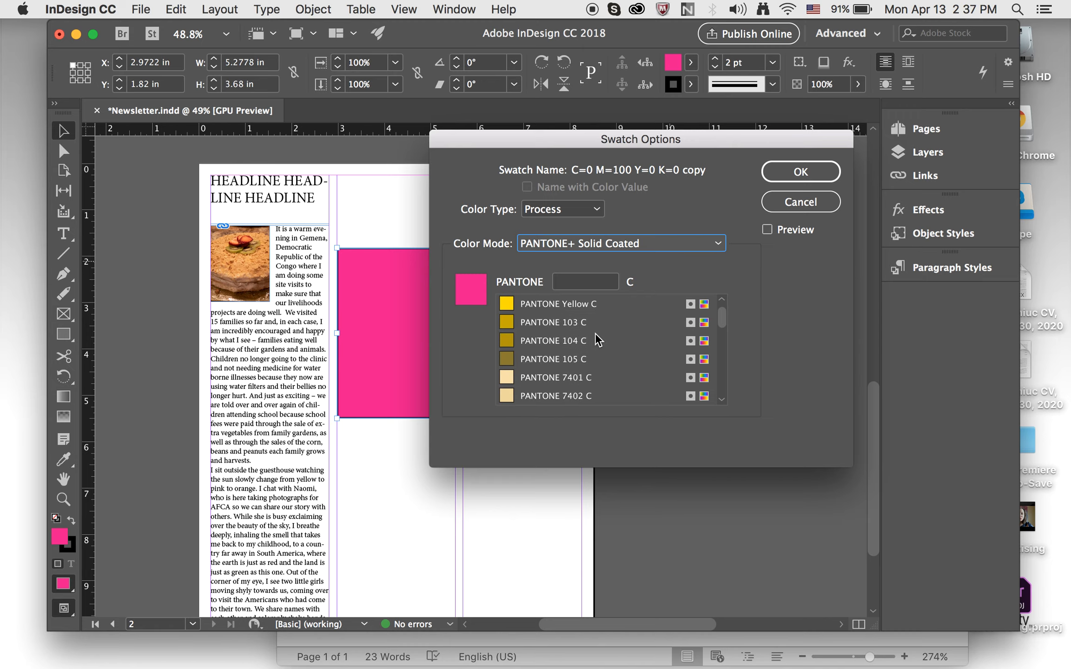
{"action": "left_click", "coordinate": [508, 379]}
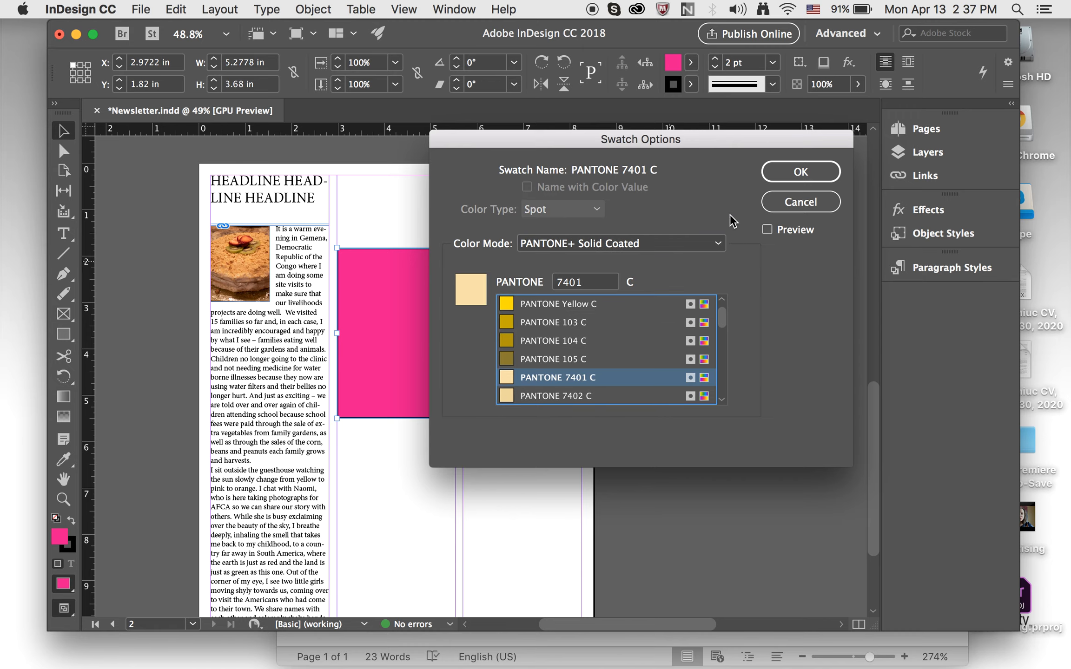
{"action": "left_click", "coordinate": [797, 172]}
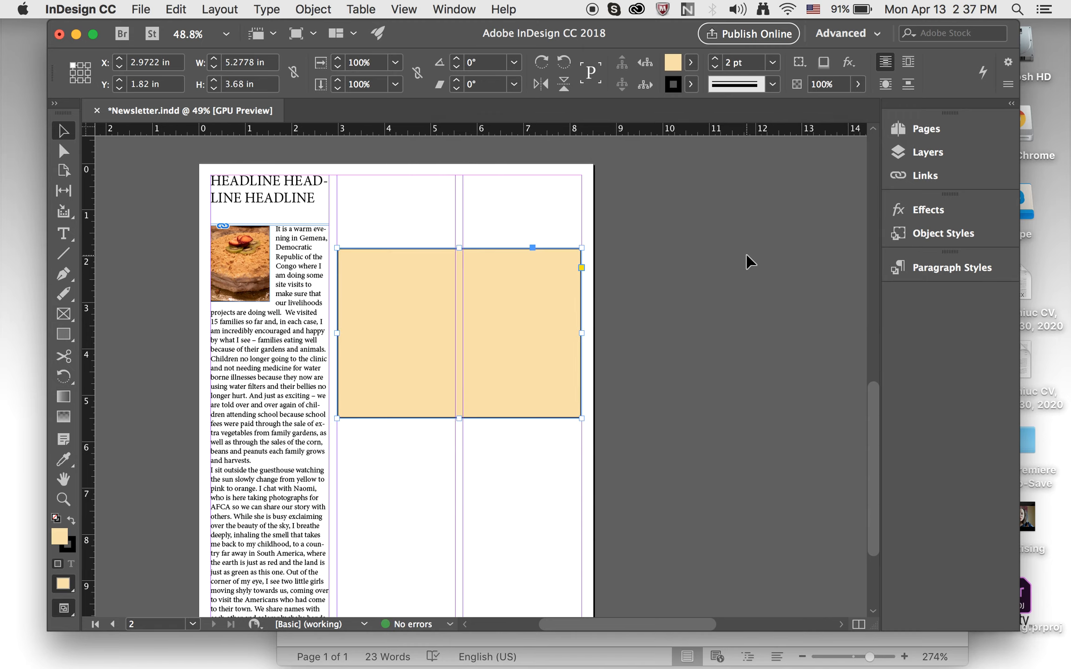
{"action": "left_click", "coordinate": [749, 262]}
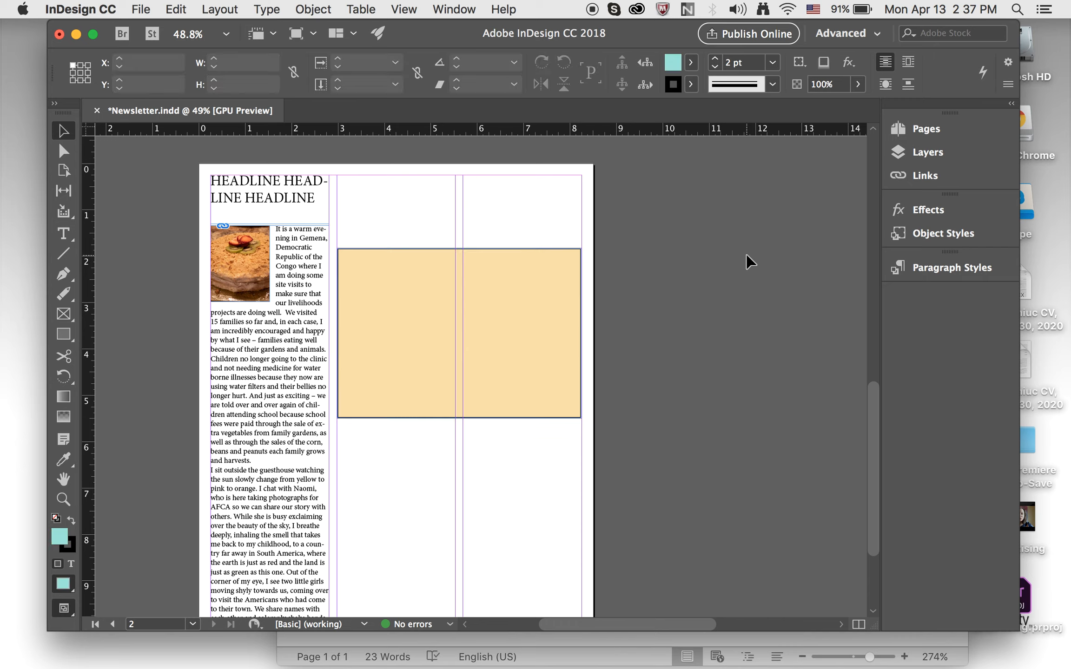
Bring up the Word document to review the list of lesson topics, and return to the InDesign newsletter.
{"action": "mouse_move", "coordinate": [1043, 662]}
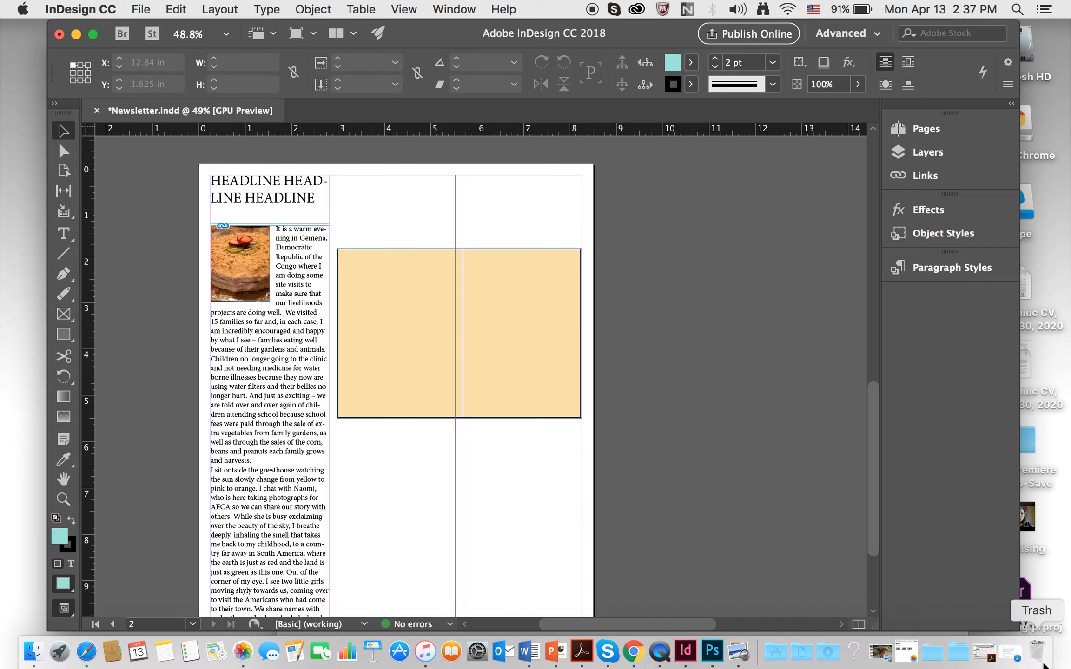
{"action": "left_click_drag", "start_coordinate": [649, 37], "coordinate": [648, 123]}
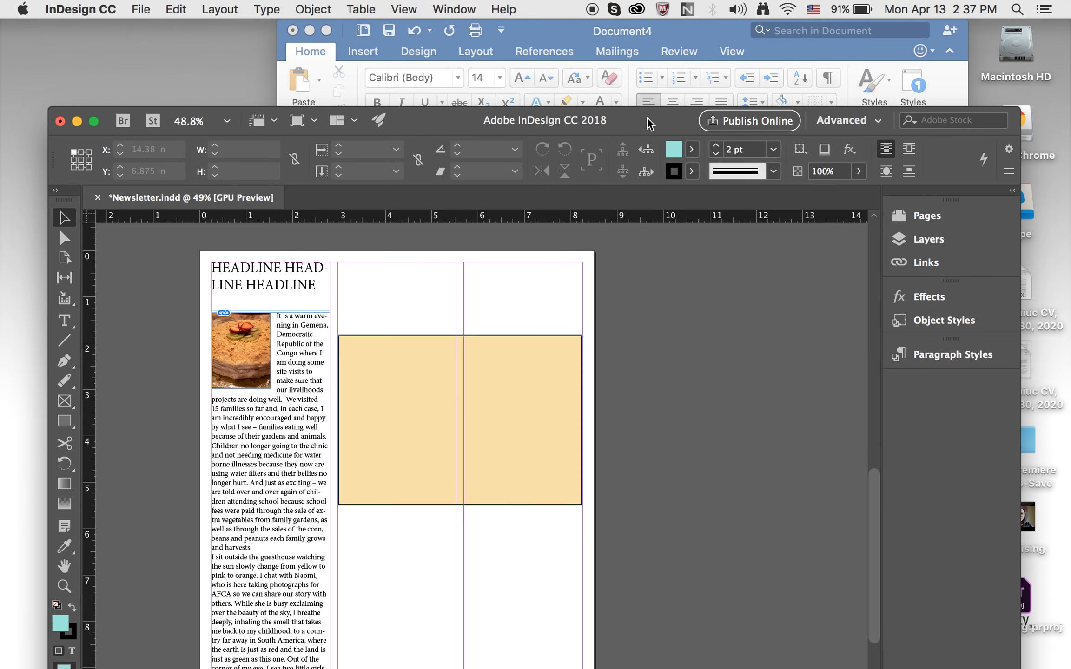
{"action": "left_click", "coordinate": [677, 43]}
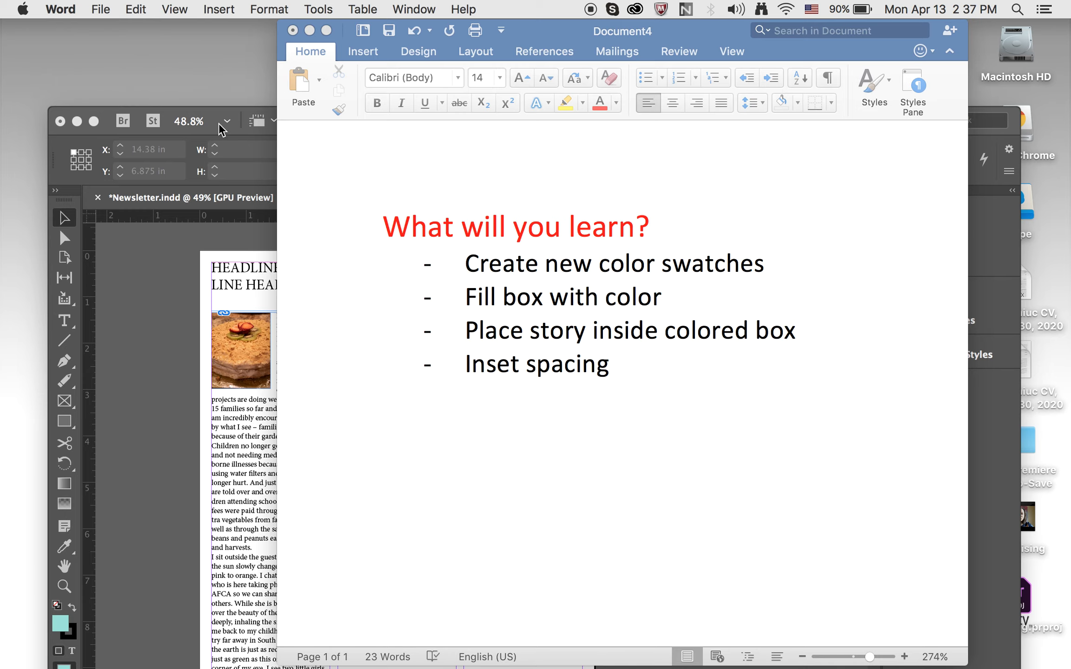
{"action": "left_click", "coordinate": [148, 274]}
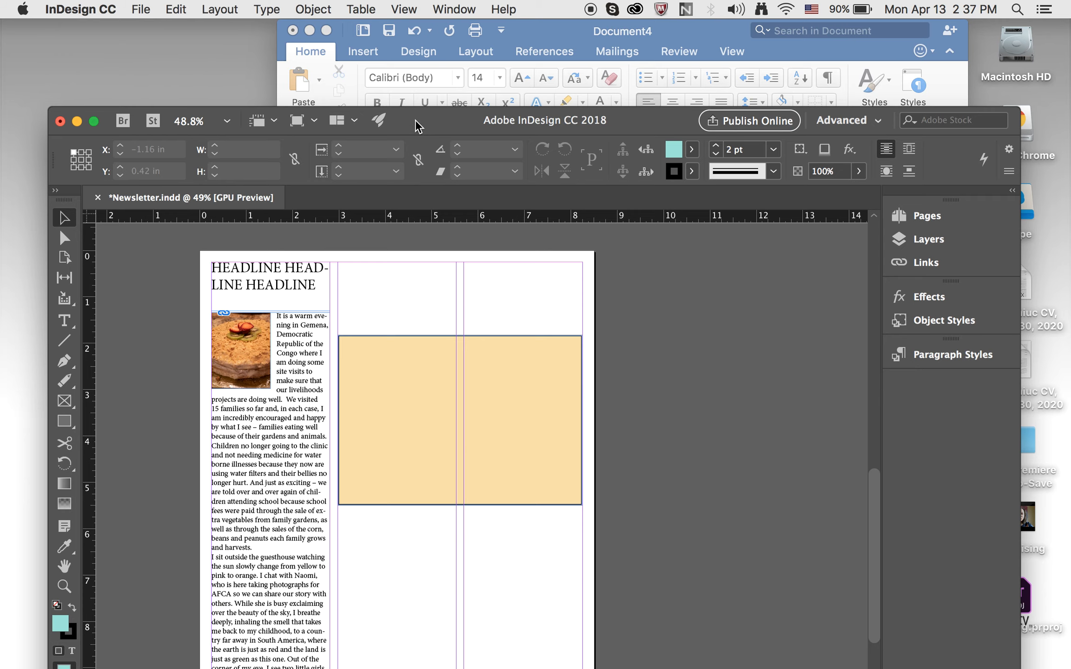
{"action": "left_click_drag", "start_coordinate": [413, 118], "coordinate": [407, 27]}
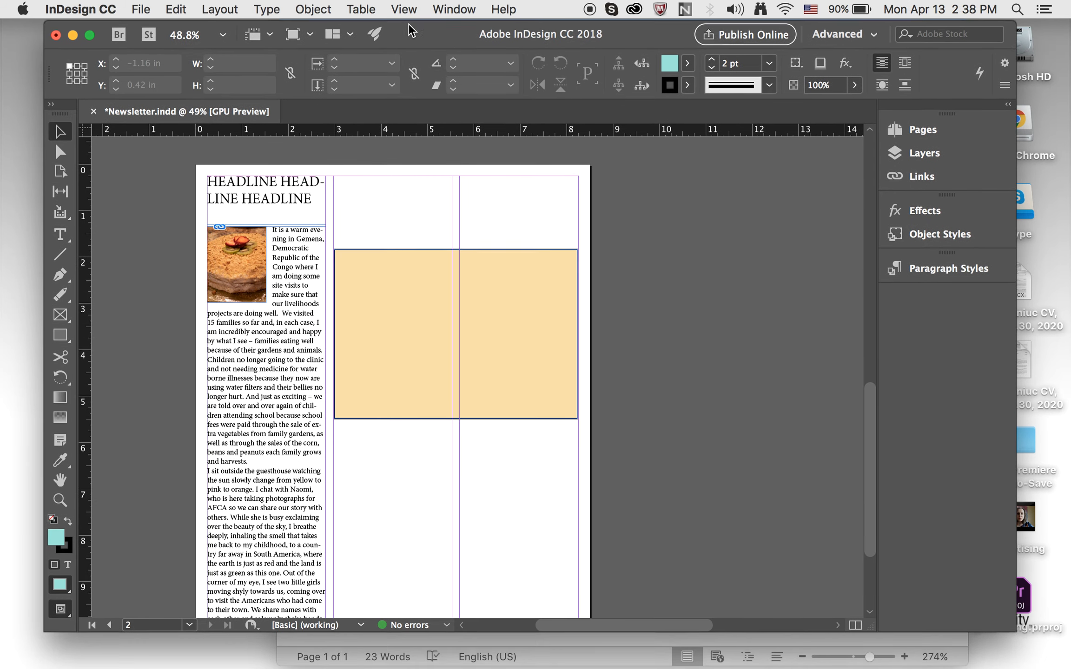
Extend the cream-colored rectangle down to the page's bottom margin, making it about 8.93 in high.
{"action": "left_click", "coordinate": [442, 350]}
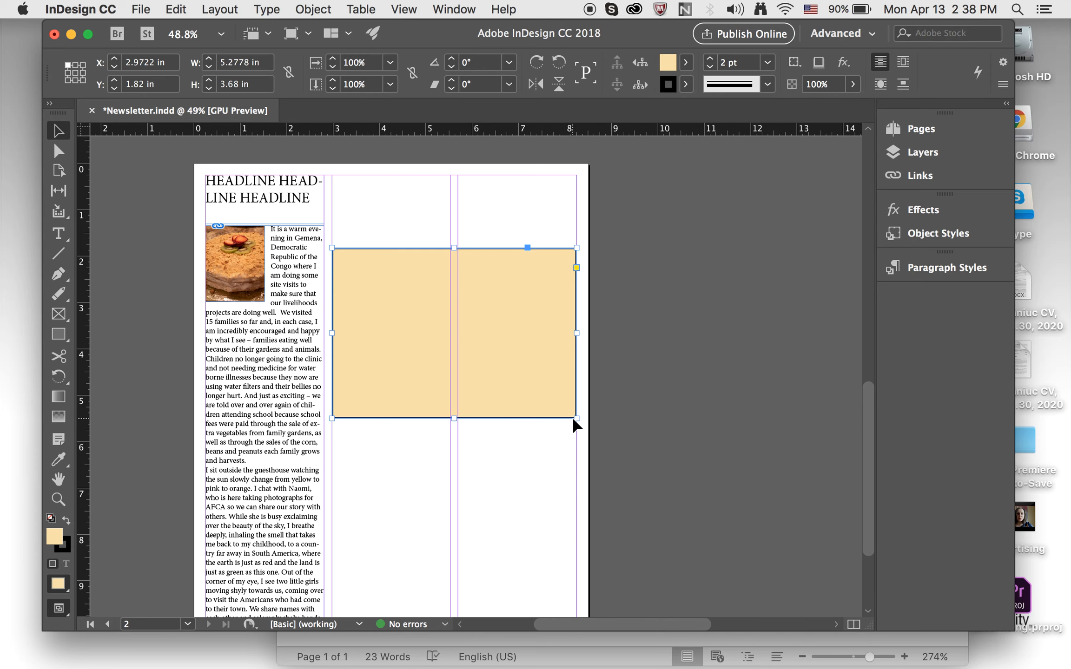
{"action": "scroll", "coordinate": [535, 479], "scroll_direction": "down", "scroll_amount": 5}
{"action": "left_click_drag", "start_coordinate": [585, 314], "coordinate": [585, 558]}
{"action": "scroll", "coordinate": [697, 488], "scroll_direction": "up", "scroll_amount": 1}
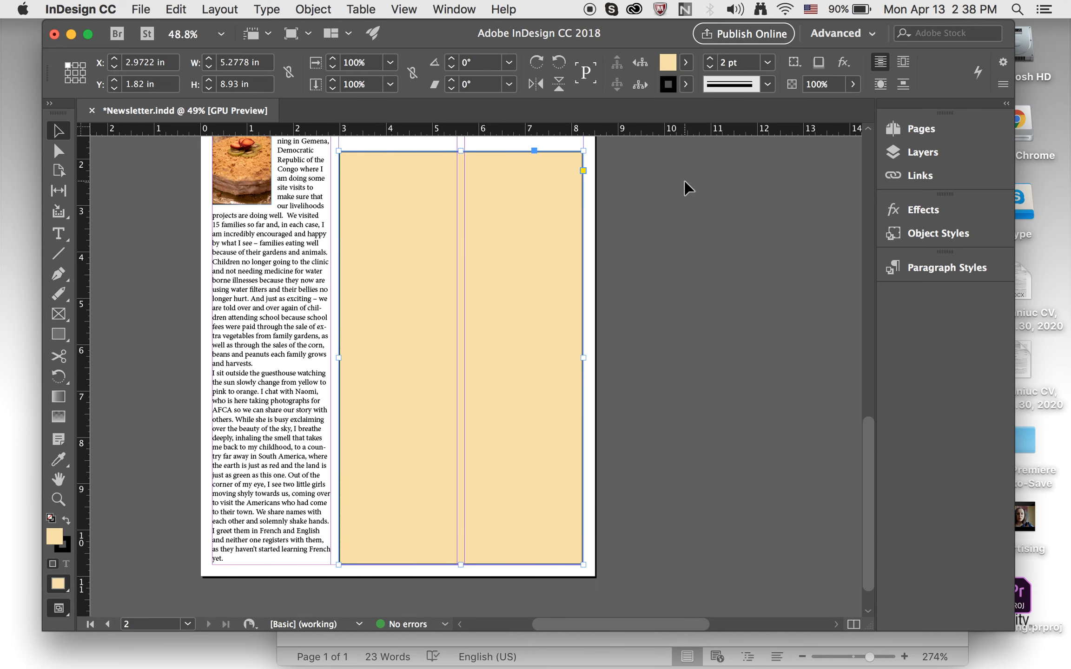
{"action": "left_click", "coordinate": [708, 268]}
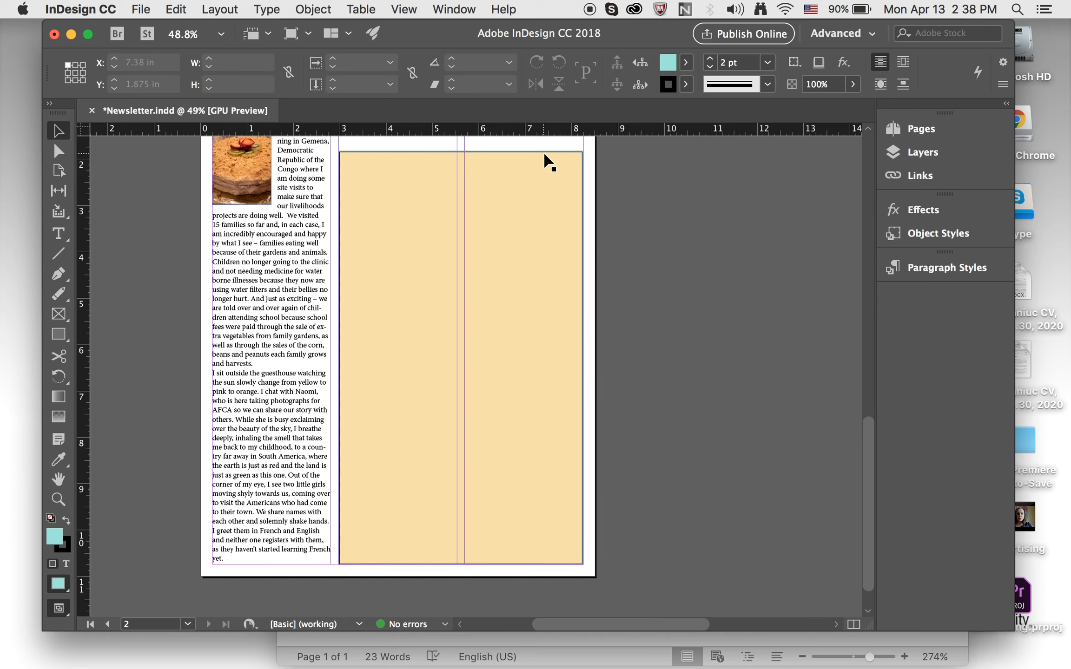
Set the cream rectangle's stroke to [None] and check the page in Preview mode without guides.
{"action": "left_click", "coordinate": [544, 153]}
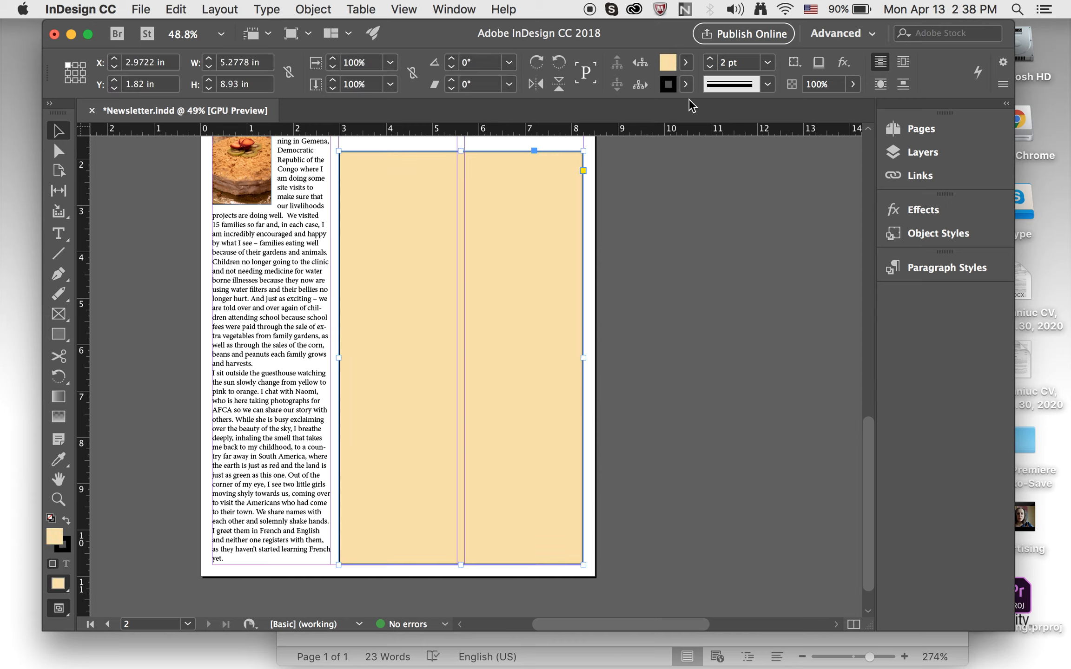
{"action": "left_click", "coordinate": [687, 84]}
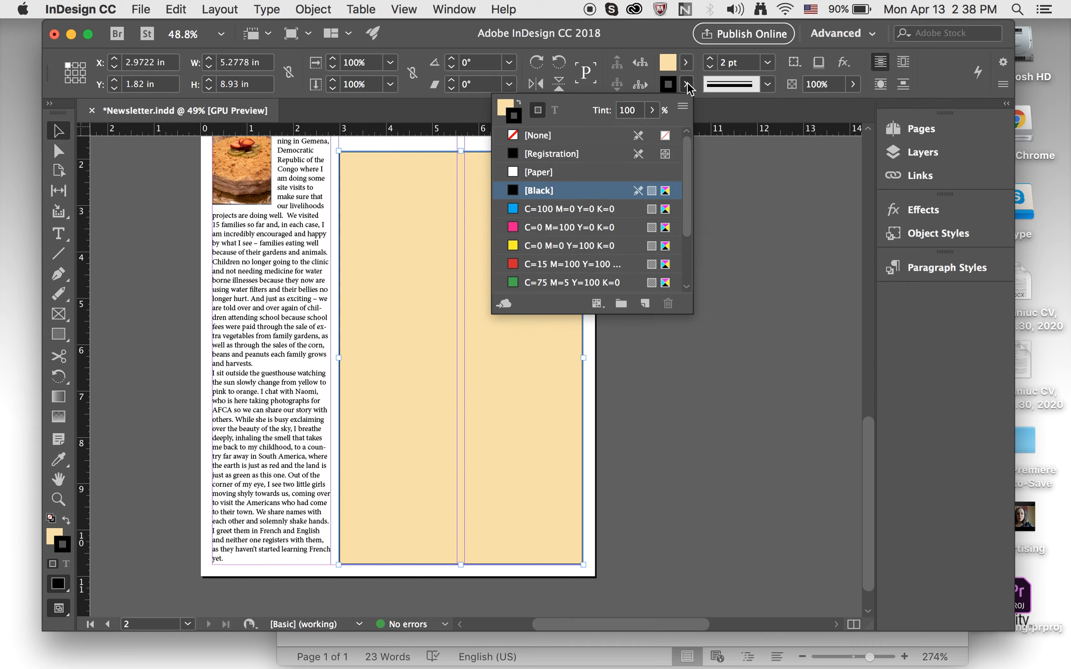
{"action": "left_click", "coordinate": [523, 136]}
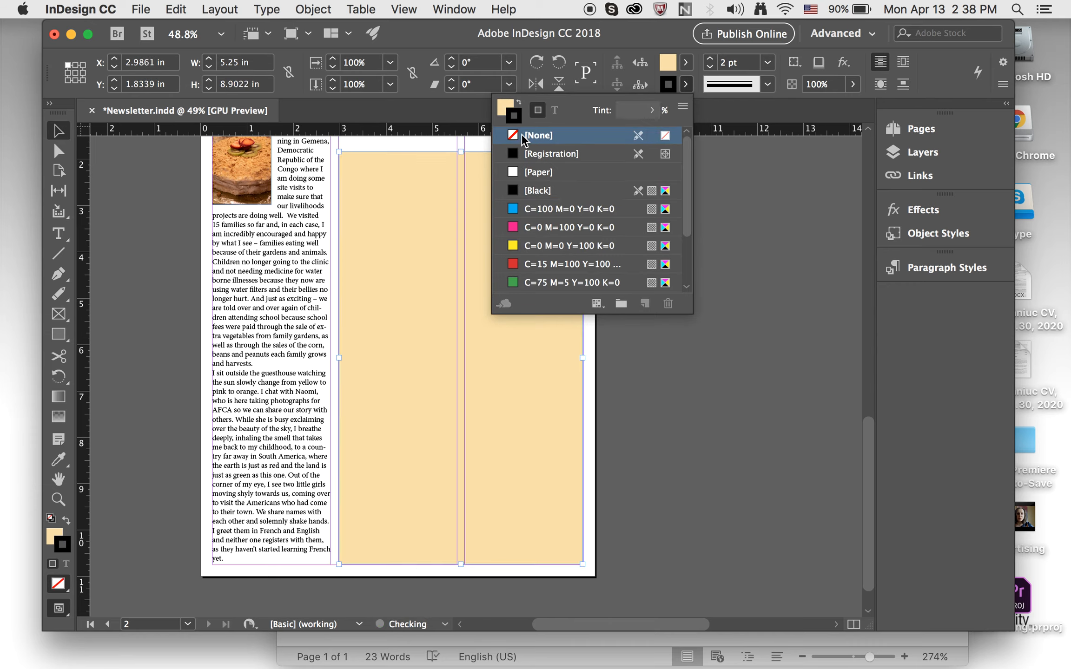
{"action": "left_click", "coordinate": [750, 312]}
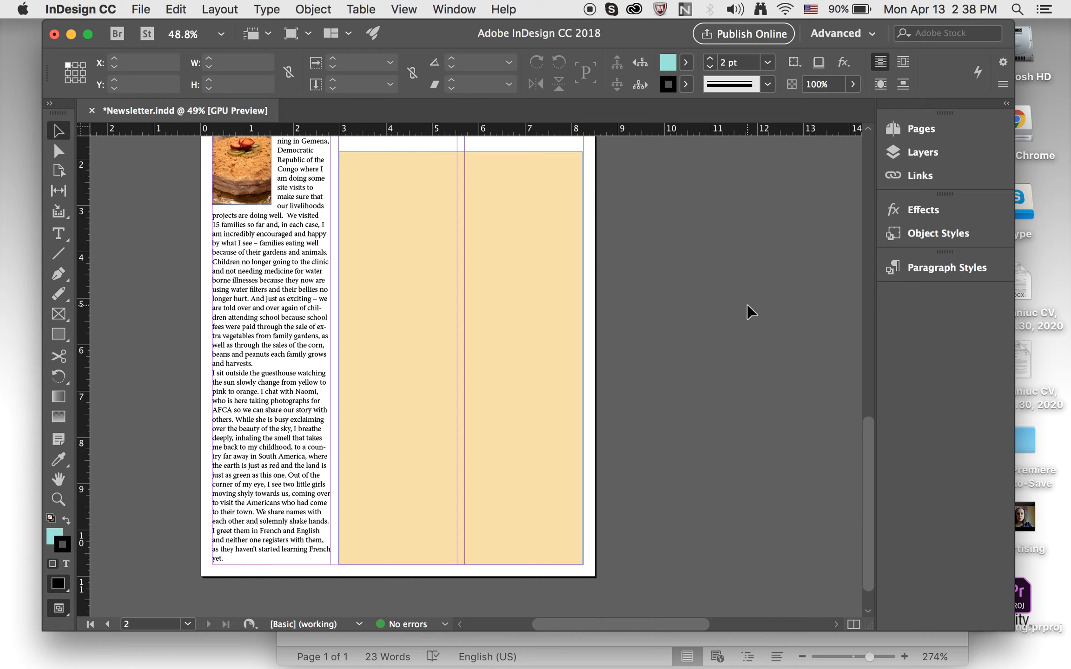
{"action": "key", "text": "w"}
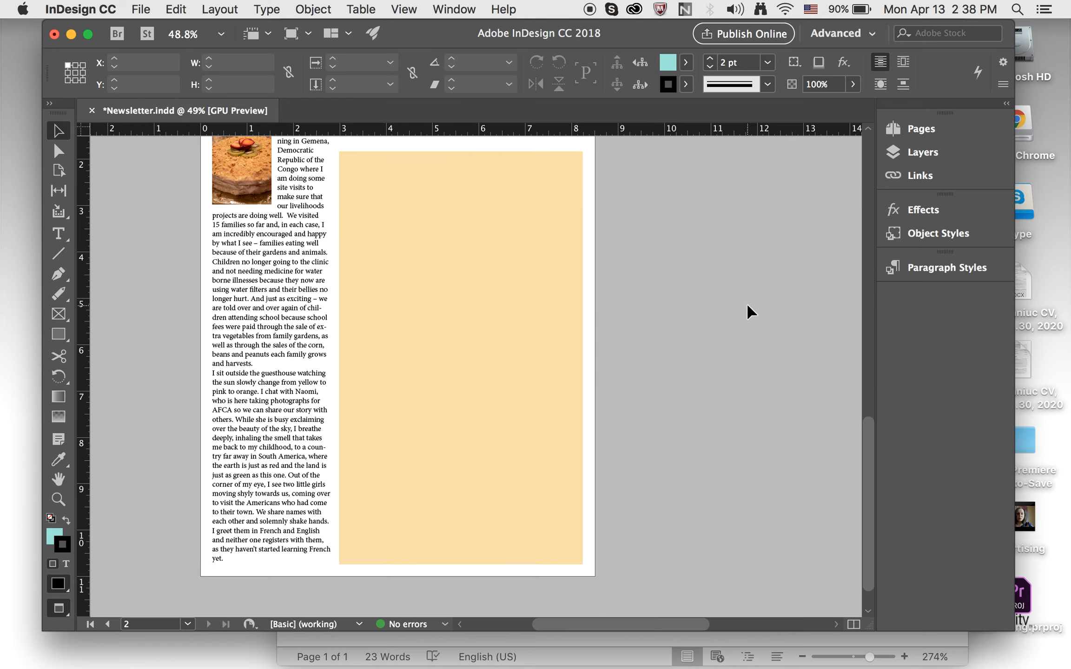
{"action": "key", "text": "w"}
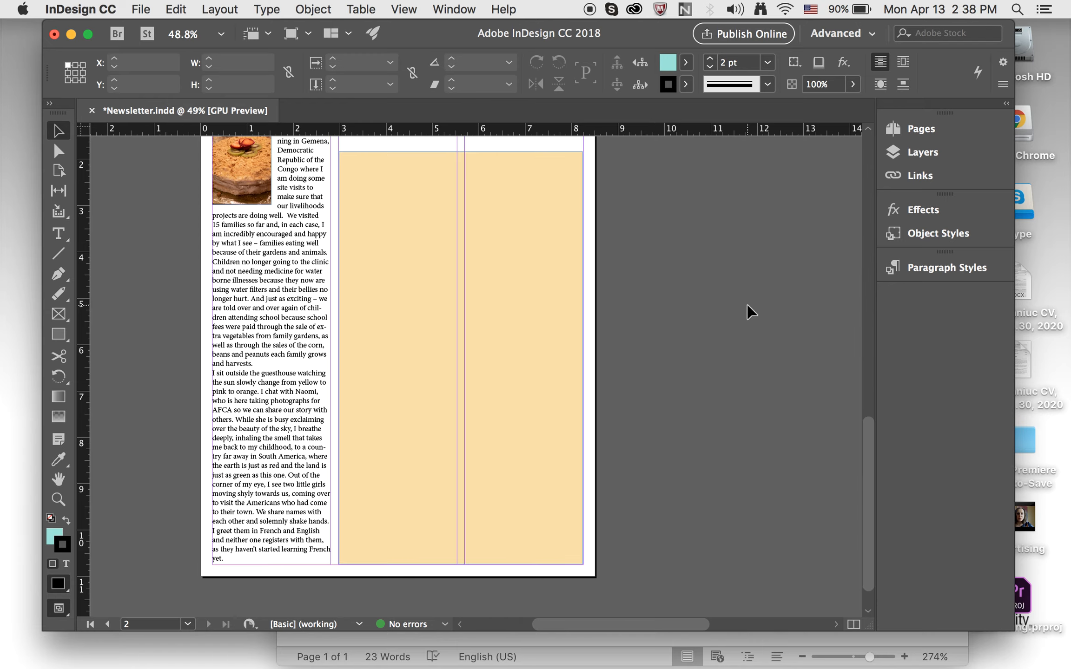
Draw a text frame with the Type tool over the whole cream-colored rectangle.
{"action": "left_click", "coordinate": [59, 236]}
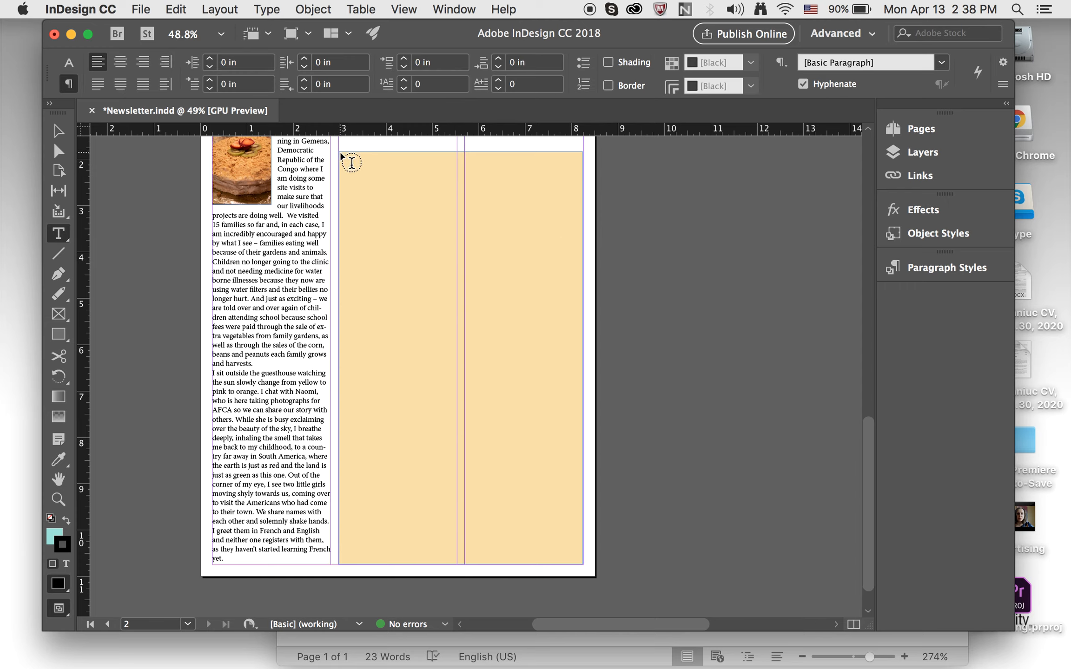
{"action": "left_click_drag", "start_coordinate": [339, 153], "coordinate": [582, 563]}
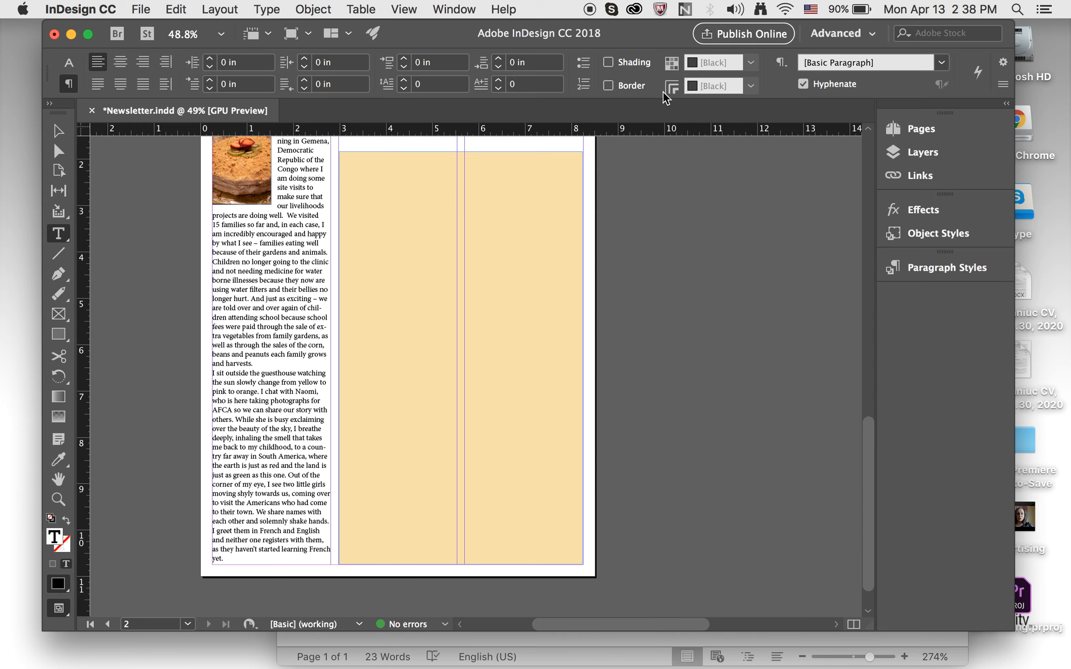
Switch to Safari and search Google for "food stories".
{"action": "mouse_move", "coordinate": [93, 665]}
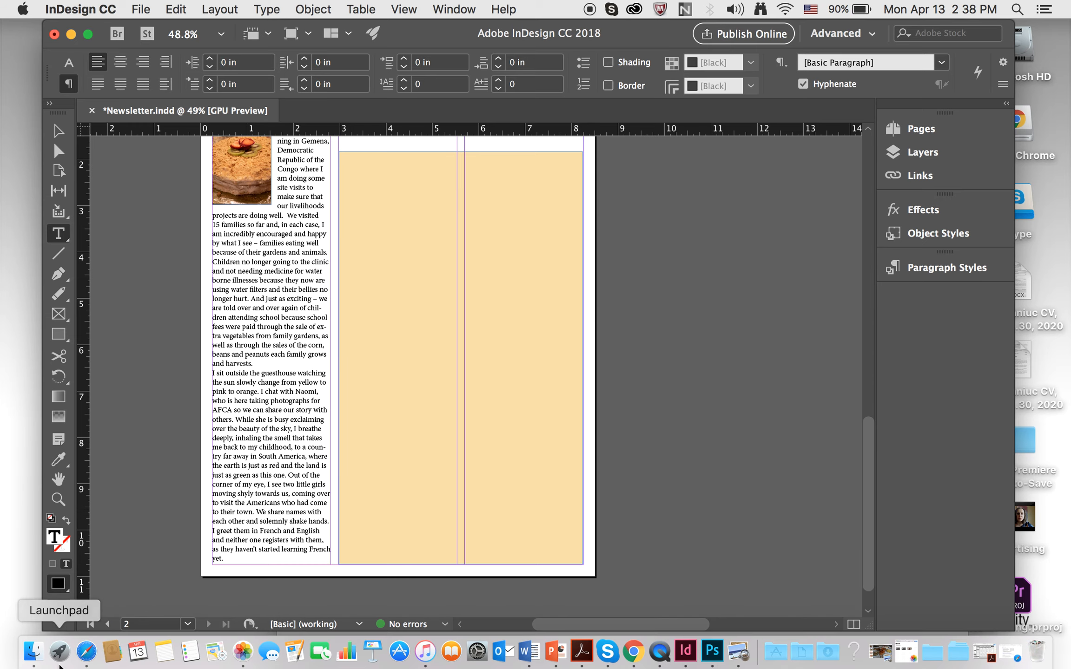
{"action": "left_click", "coordinate": [87, 653]}
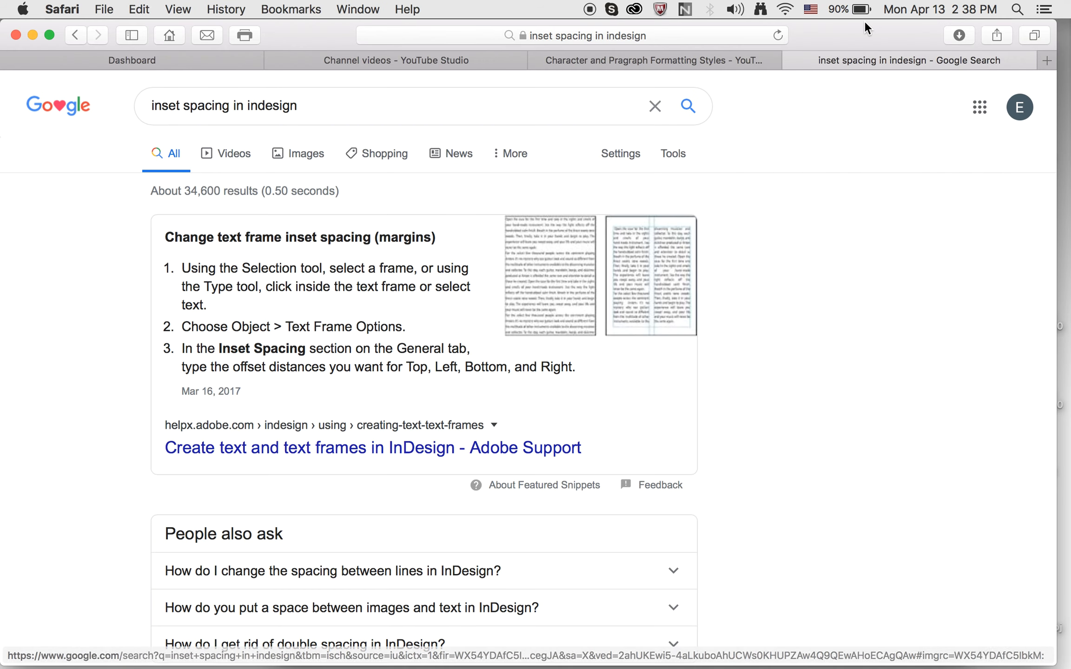
{"action": "left_click", "coordinate": [408, 105]}
{"action": "key", "text": "super+a"}
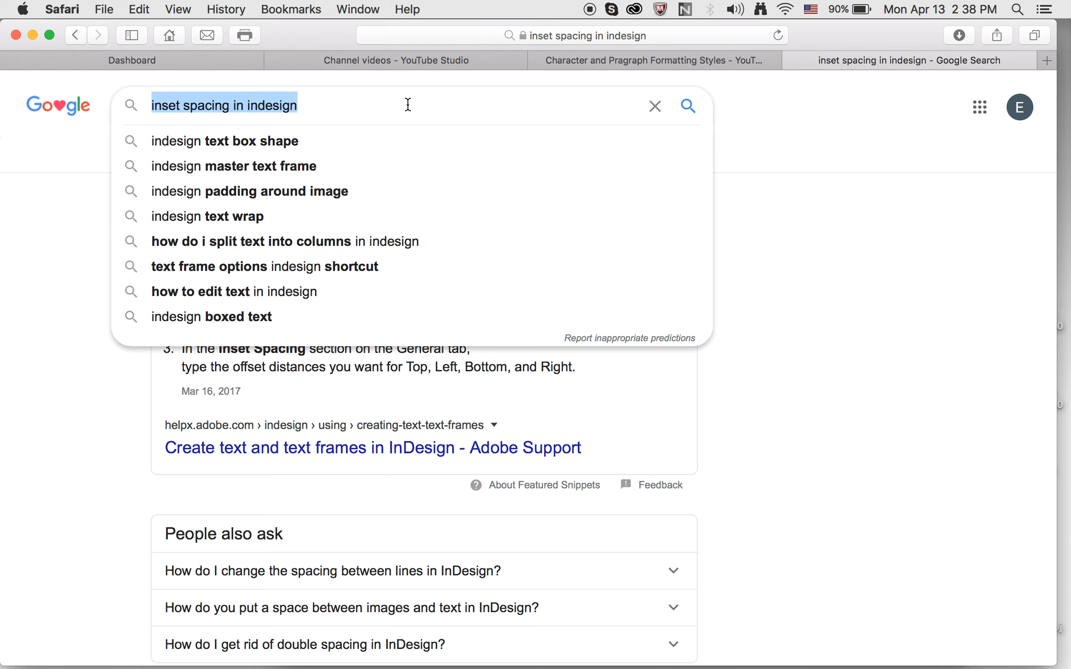
{"action": "type", "text": "food"}
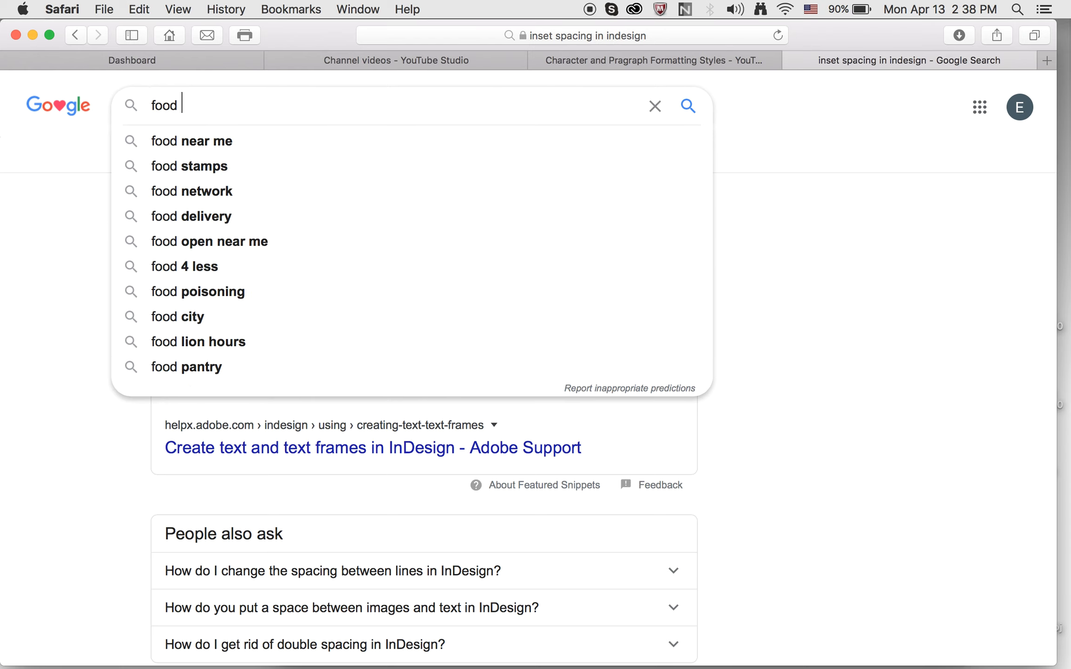
{"action": "type", "text": " sptire"}
{"action": "key", "text": "BackSpace"}
{"action": "key", "text": "BackSpace"}
{"action": "type", "text": "tories"}
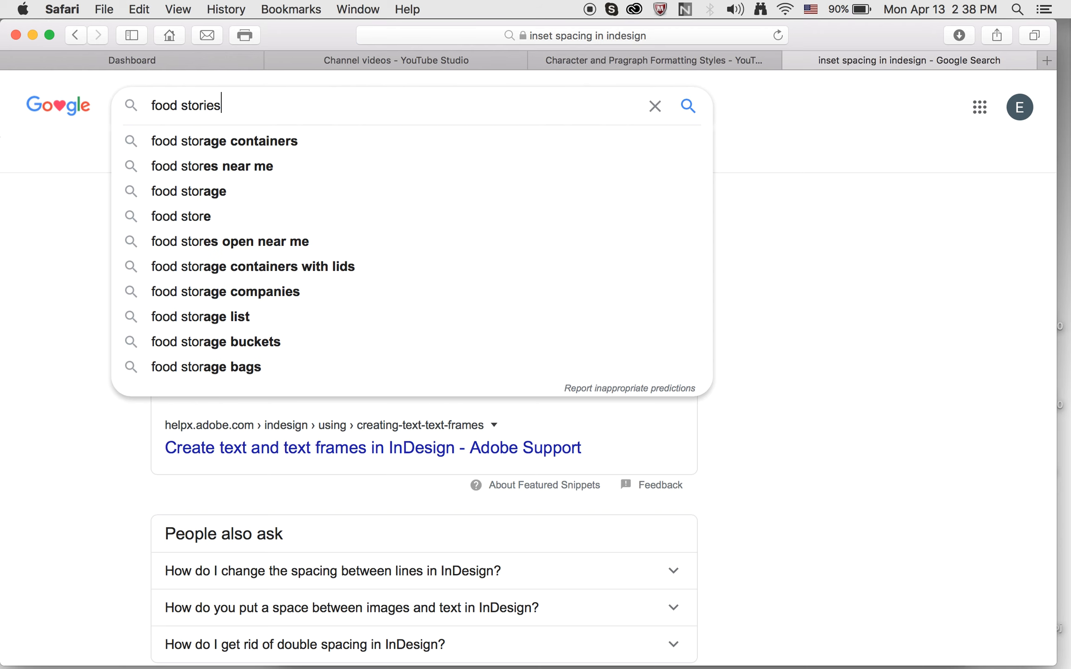
{"action": "key", "text": "Return"}
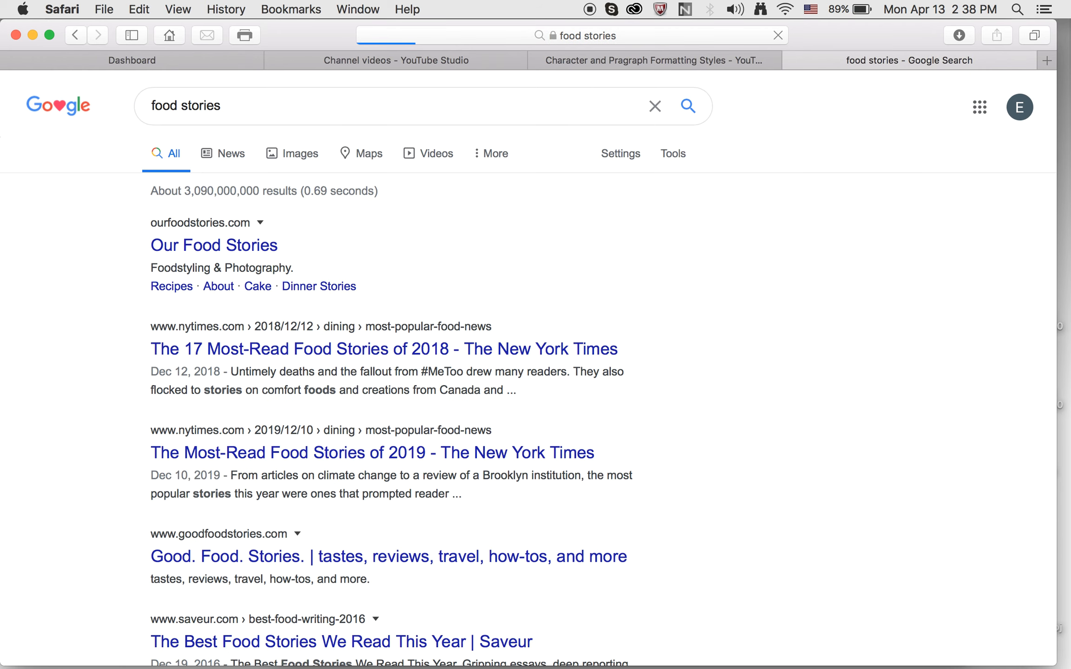
Open The New York Times article "The Most-Read Food Stories of 2019" and go to its introduction.
{"action": "scroll", "coordinate": [404, 330], "scroll_direction": "down", "scroll_amount": 2}
{"action": "left_click", "coordinate": [349, 398]}
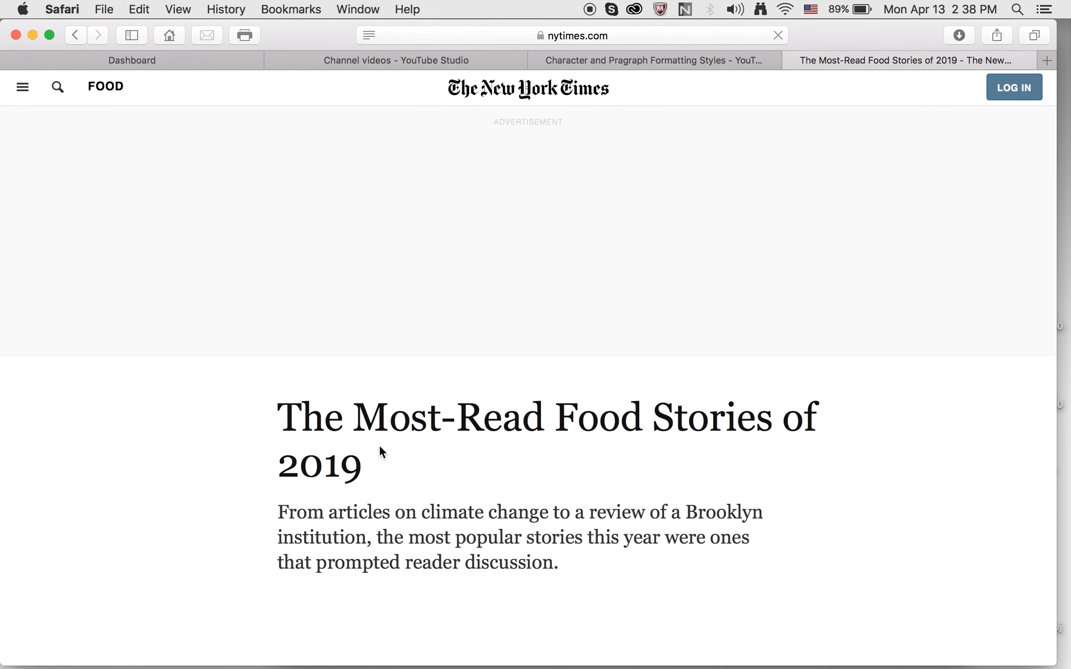
{"action": "scroll", "coordinate": [378, 445], "scroll_direction": "down", "scroll_amount": 6}
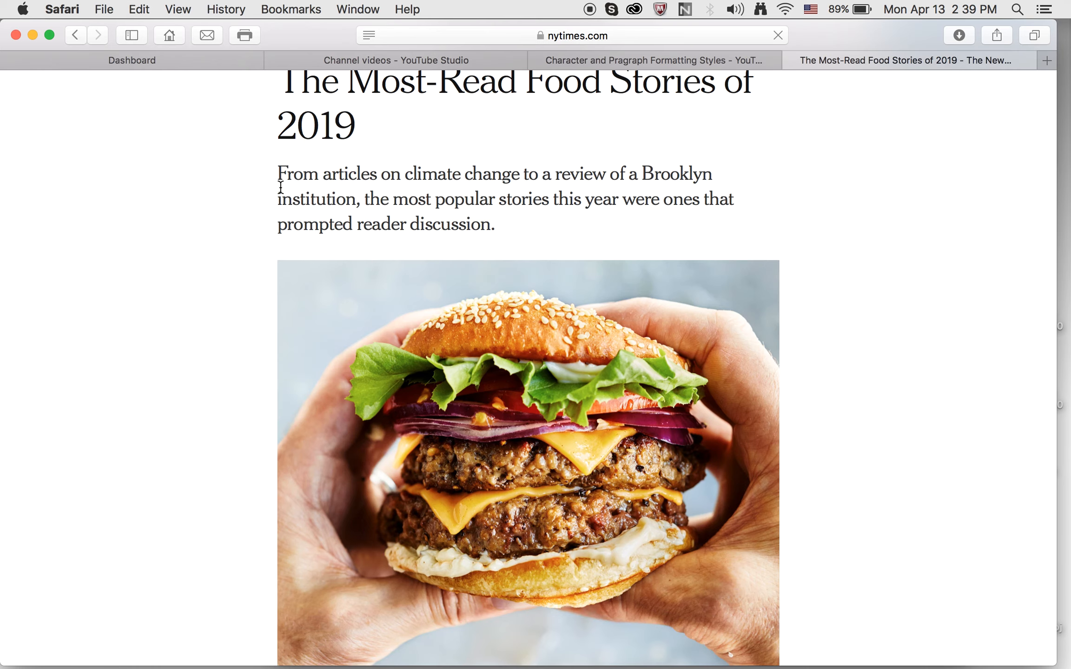
Copy the article's introductory paragraph and paste it into the text frame over the cream rectangle in InDesign.
{"action": "left_click_drag", "start_coordinate": [279, 171], "coordinate": [281, 251]}
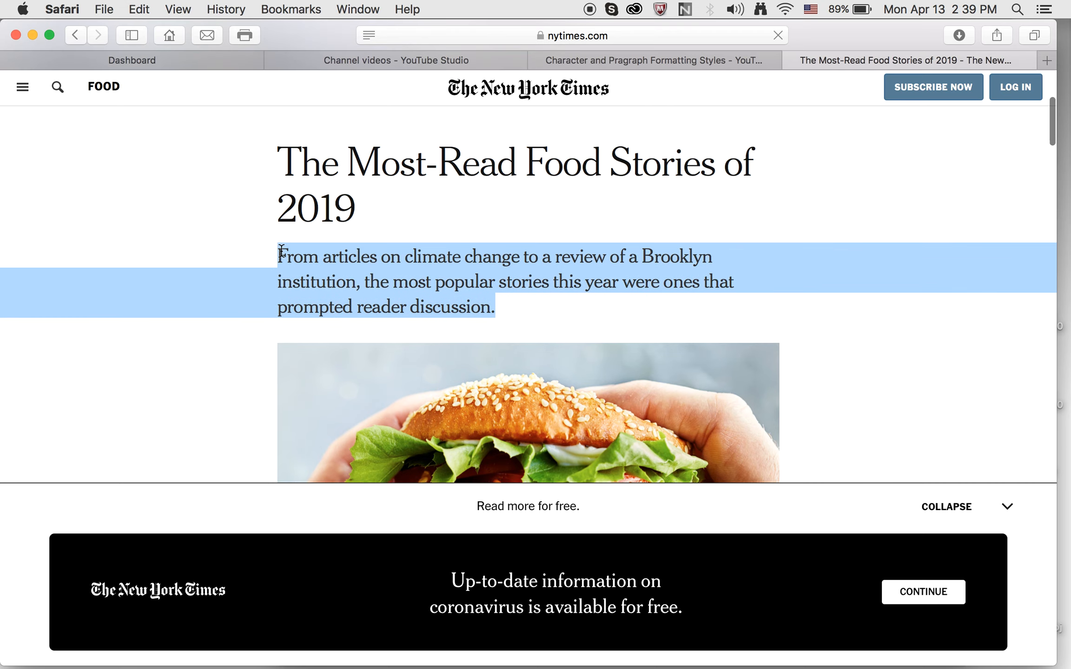
{"action": "key", "text": "super+c"}
{"action": "left_click_drag", "start_coordinate": [307, 27], "coordinate": [328, 105]}
{"action": "left_click", "coordinate": [402, 31]}
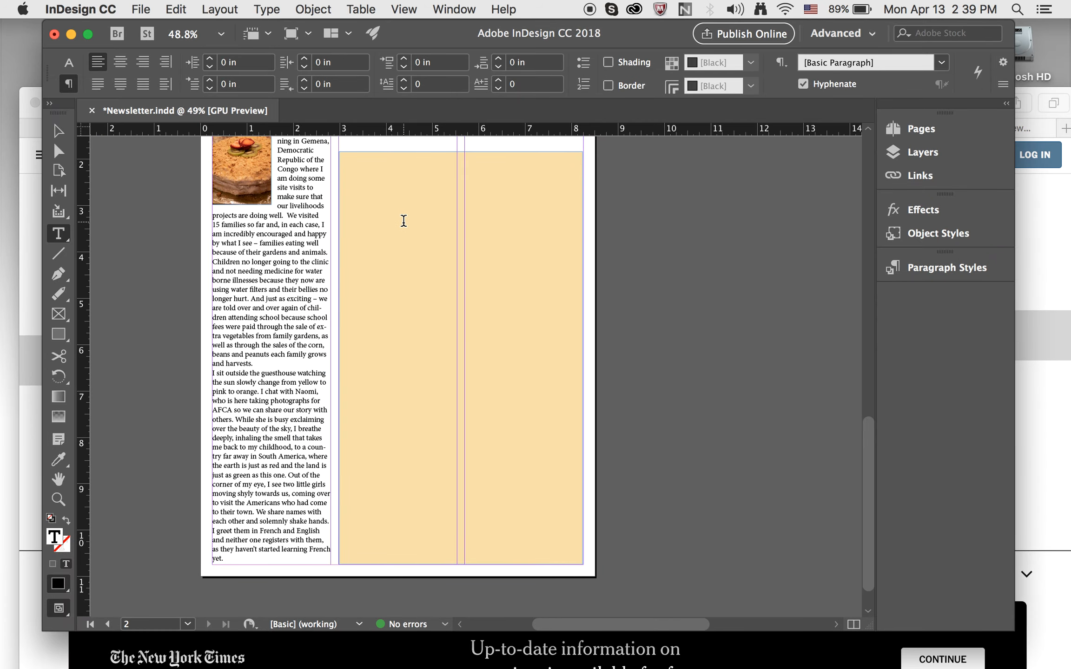
{"action": "left_click", "coordinate": [403, 220]}
{"action": "key", "text": "super+v"}
Copy the Impossible Burger paragraph and the reader comment below it from the Safari article, then paste them four times after the introduction in InDesign.
{"action": "left_click", "coordinate": [1054, 498]}
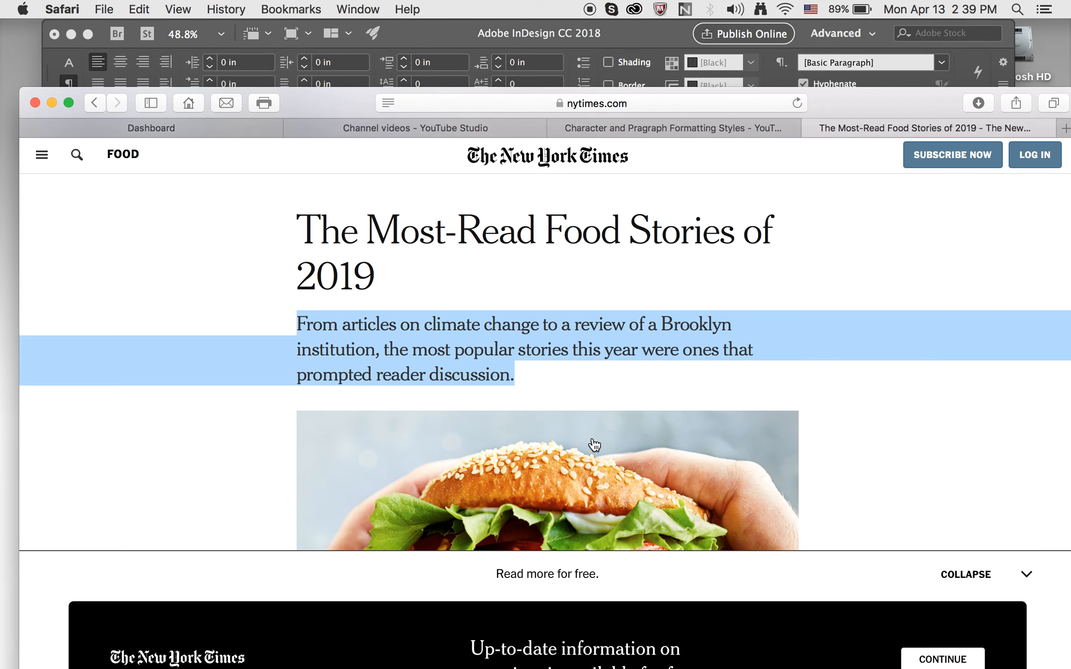
{"action": "scroll", "coordinate": [595, 445], "scroll_direction": "down", "scroll_amount": 20}
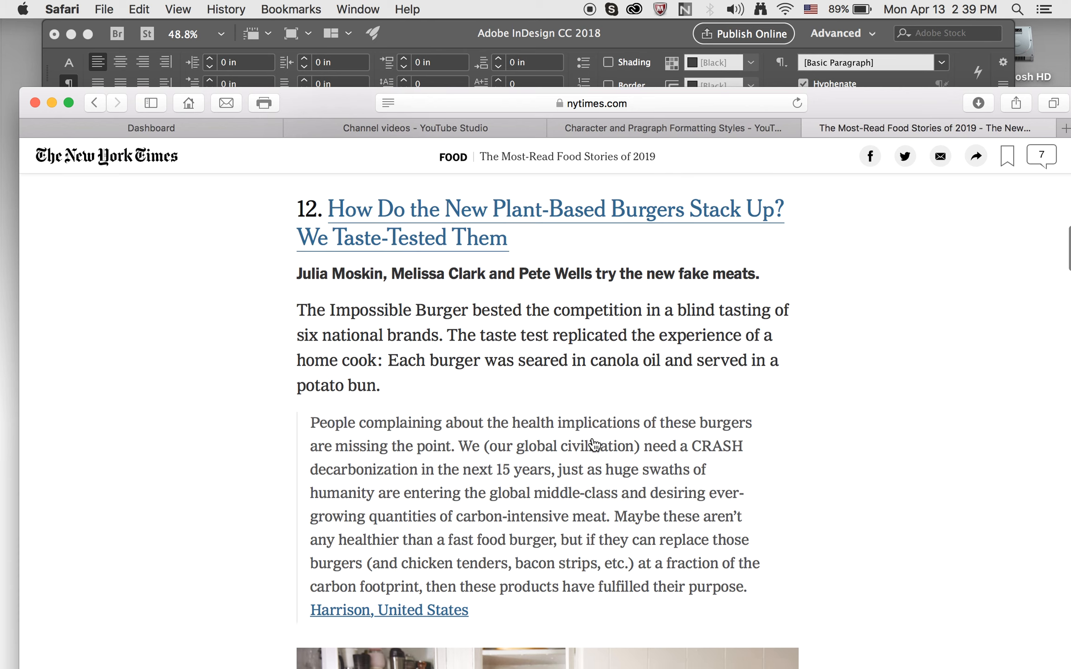
{"action": "scroll", "coordinate": [595, 445], "scroll_direction": "down", "scroll_amount": 2}
{"action": "left_click_drag", "start_coordinate": [300, 255], "coordinate": [780, 534]}
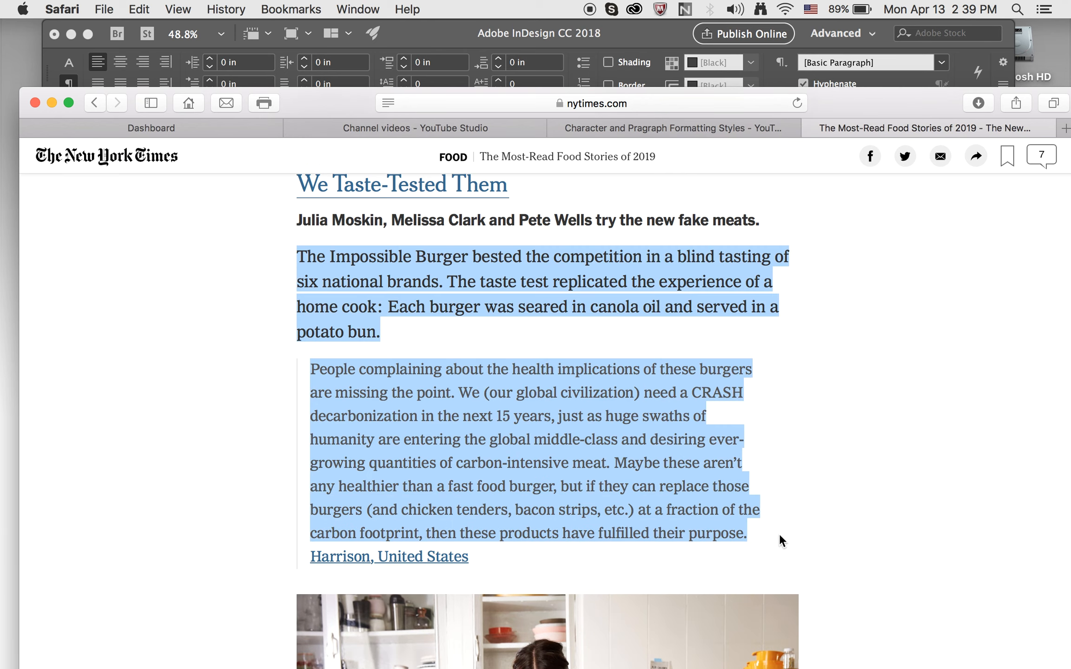
{"action": "left_click", "coordinate": [420, 33]}
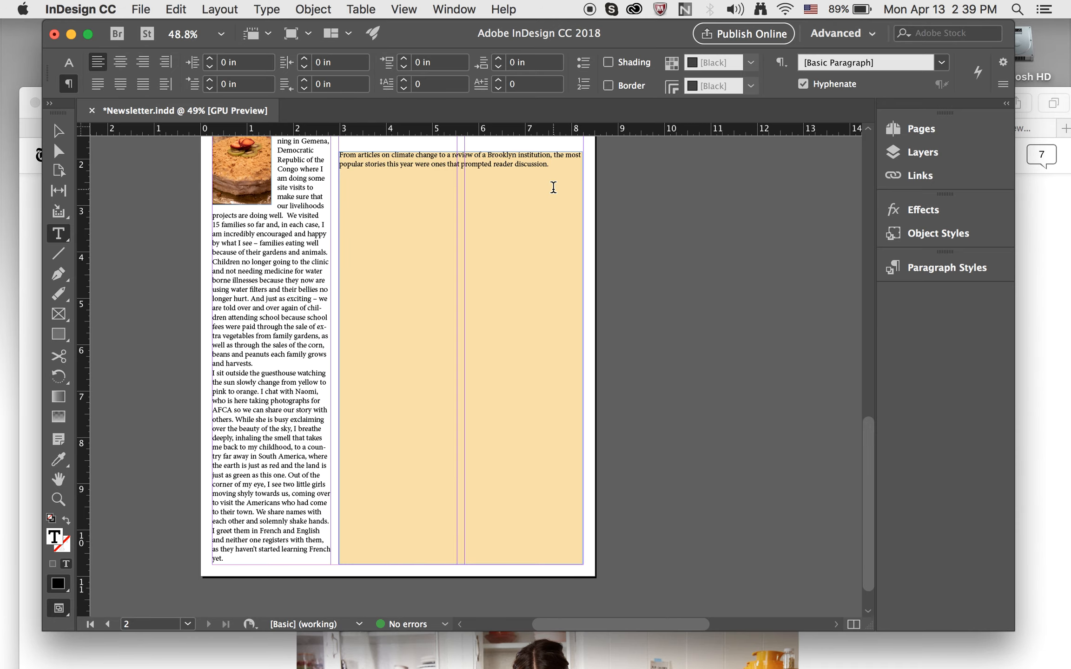
{"action": "key", "text": "super+v"}
{"action": "key", "text": "super+v"}
{"action": "key", "text": "super+v"}
{"action": "key", "text": "super+v"}
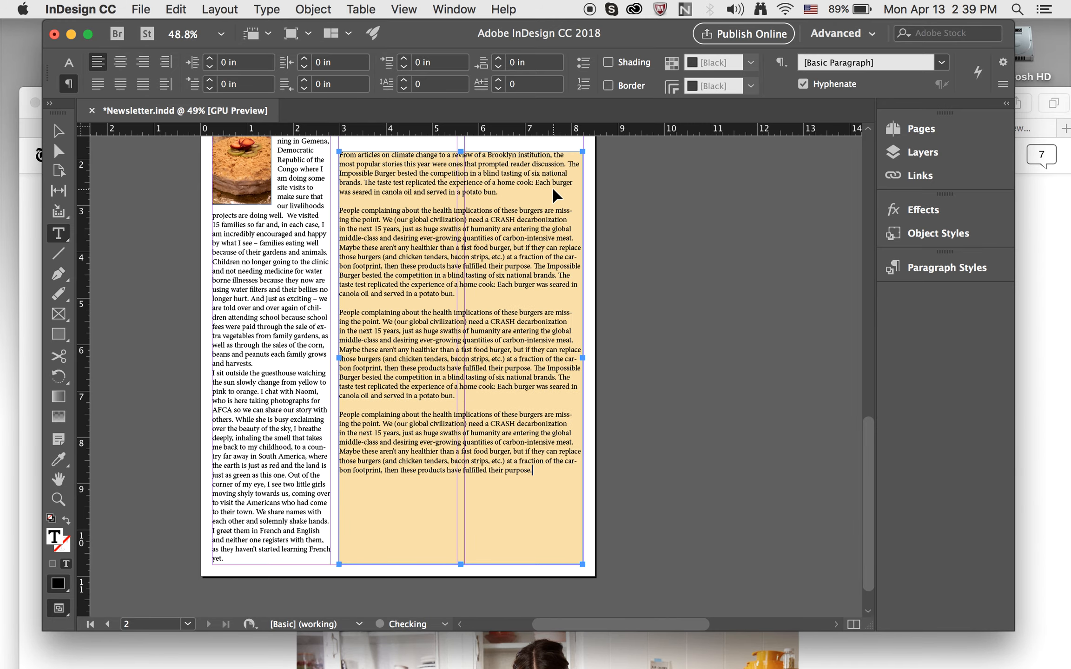
Remove the blank line above each "People complaining about the health implications" paragraph in the cream box.
{"action": "scroll", "coordinate": [508, 297], "scroll_direction": "up", "scroll_amount": 5}
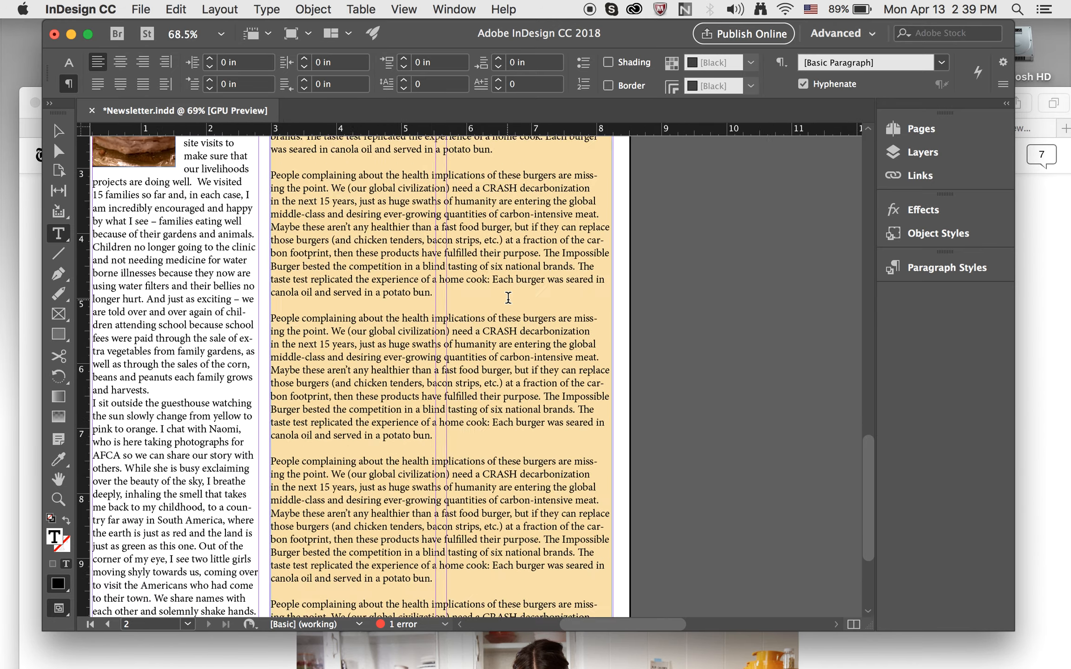
{"action": "scroll", "coordinate": [508, 298], "scroll_direction": "up", "scroll_amount": 2}
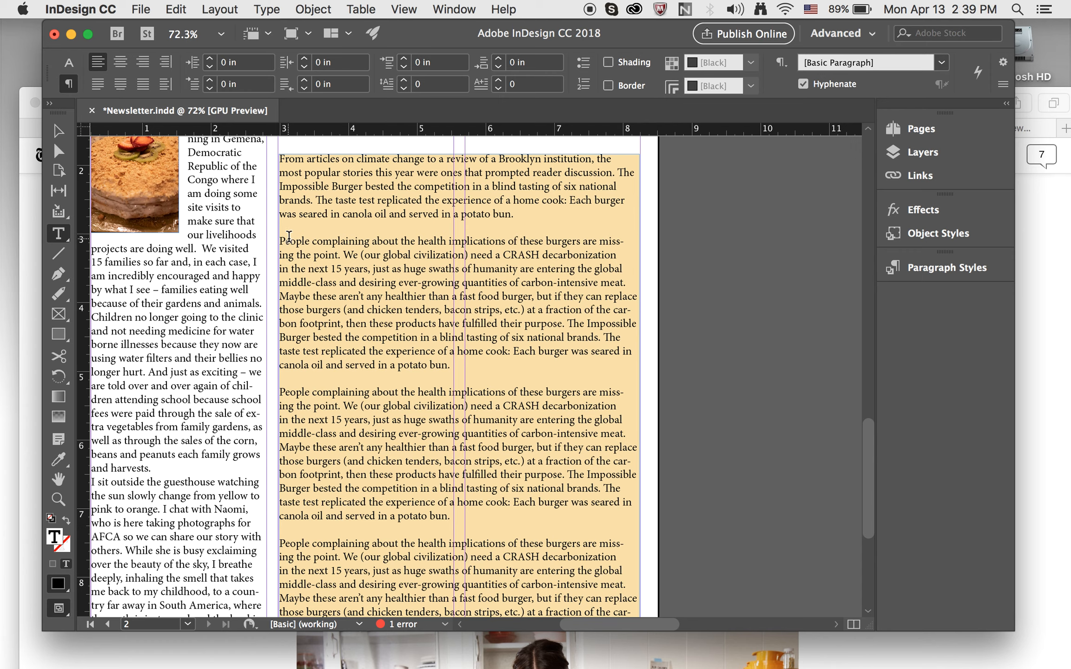
{"action": "left_click", "coordinate": [280, 241]}
{"action": "key", "text": "BackSpace"}
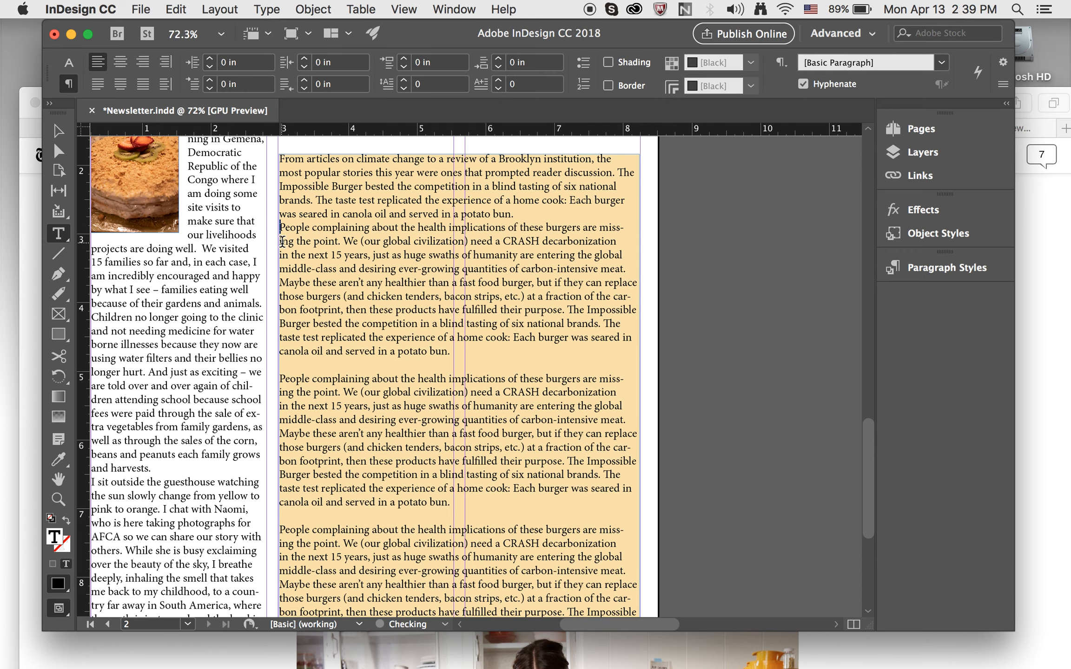
{"action": "left_click", "coordinate": [280, 379]}
{"action": "key", "text": "BackSpace"}
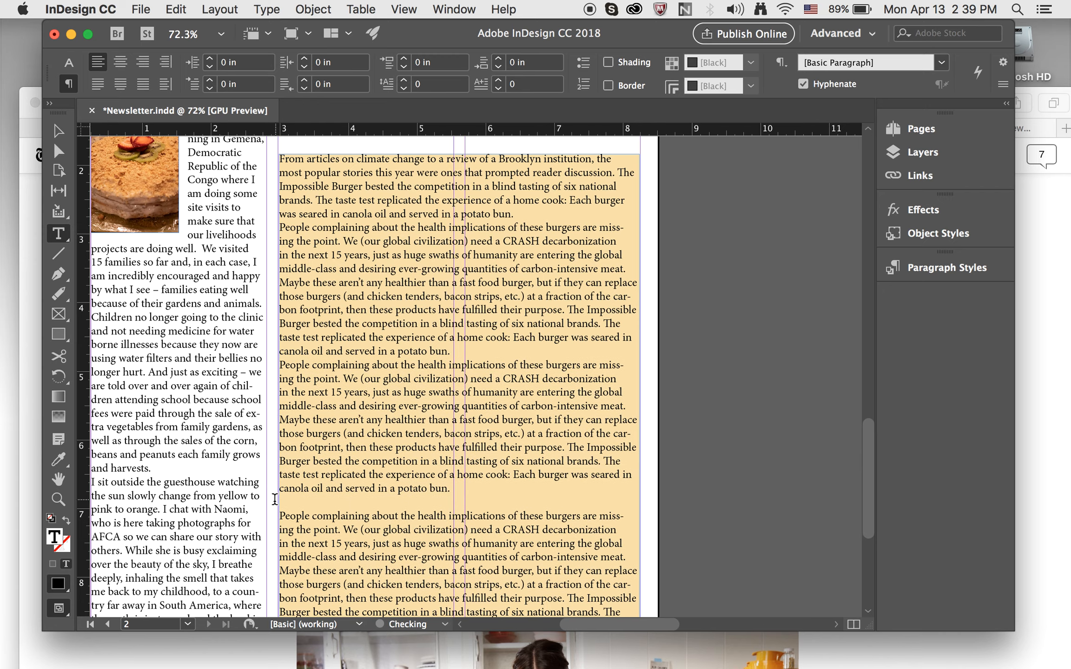
{"action": "left_click", "coordinate": [280, 515]}
{"action": "key", "text": "BackSpace"}
{"action": "scroll", "coordinate": [319, 427], "scroll_direction": "down", "scroll_amount": 6}
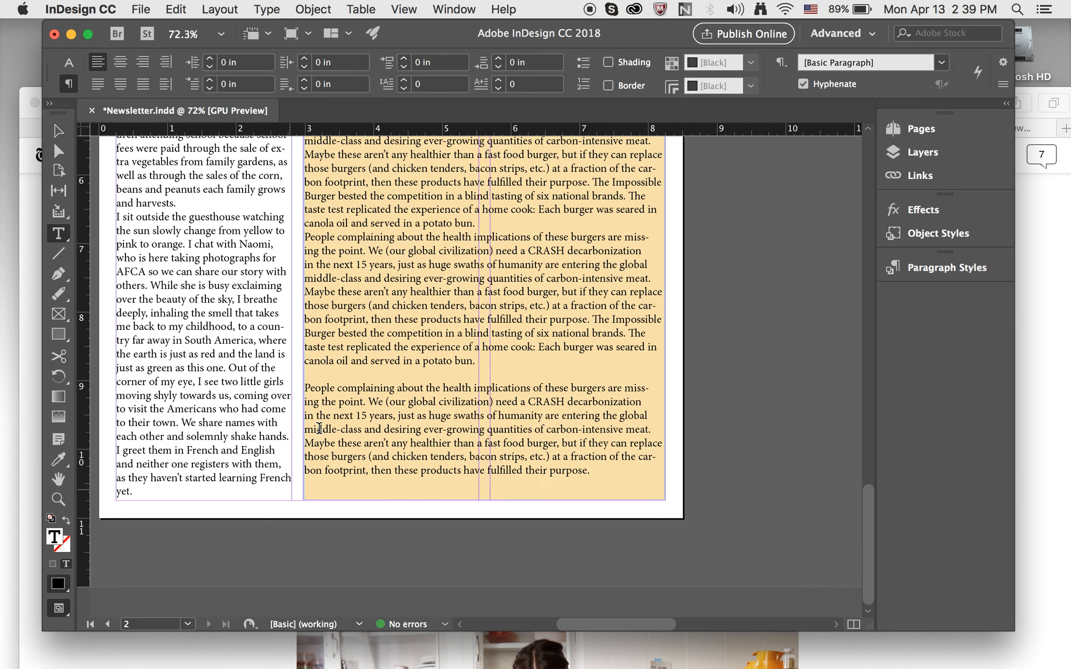
{"action": "left_click", "coordinate": [306, 391]}
{"action": "key", "text": "BackSpace"}
{"action": "scroll", "coordinate": [366, 373], "scroll_direction": "up", "scroll_amount": 6}
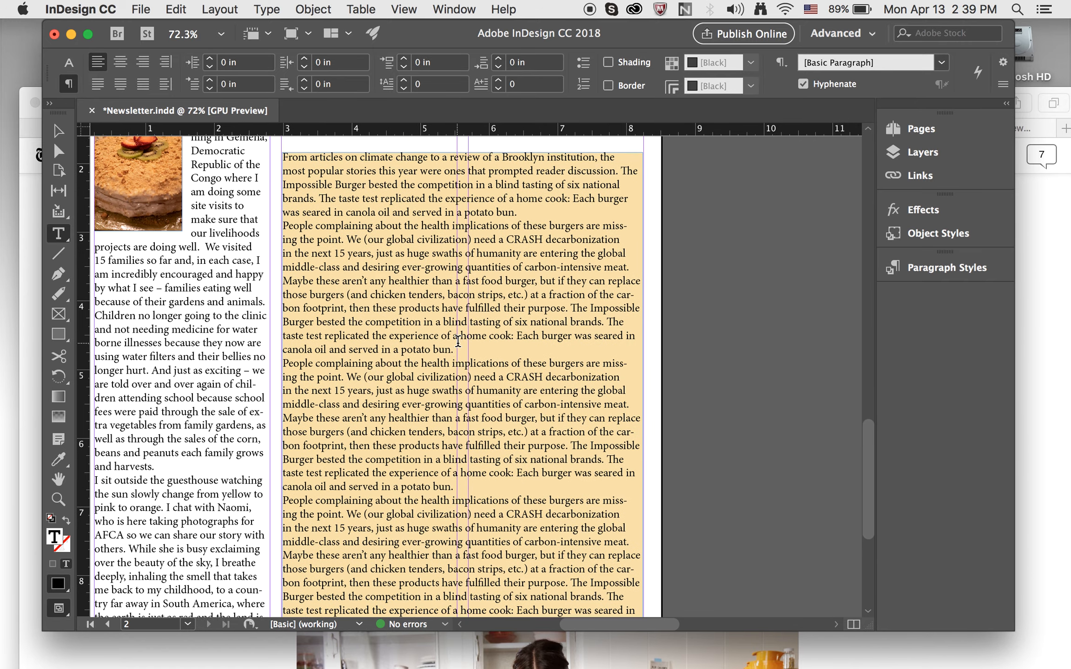
Select the whole burger story and divide its text frame into 2 columns, checking how the text fills them.
{"action": "scroll", "coordinate": [367, 373], "scroll_direction": "up", "scroll_amount": 1}
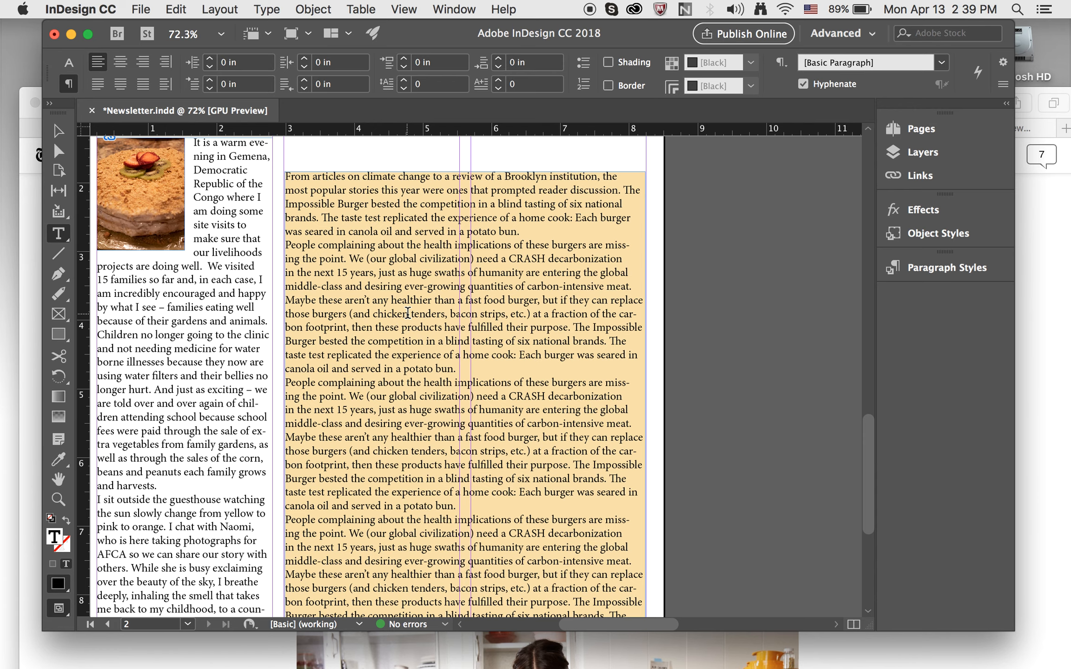
{"action": "key", "text": "super+a"}
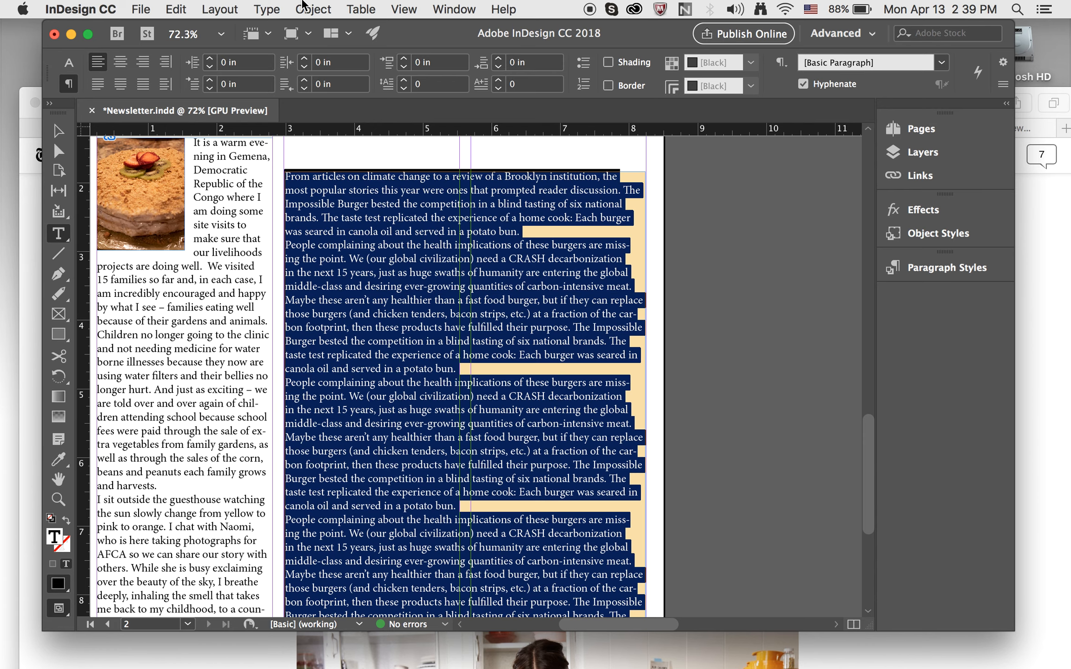
{"action": "left_click", "coordinate": [313, 9]}
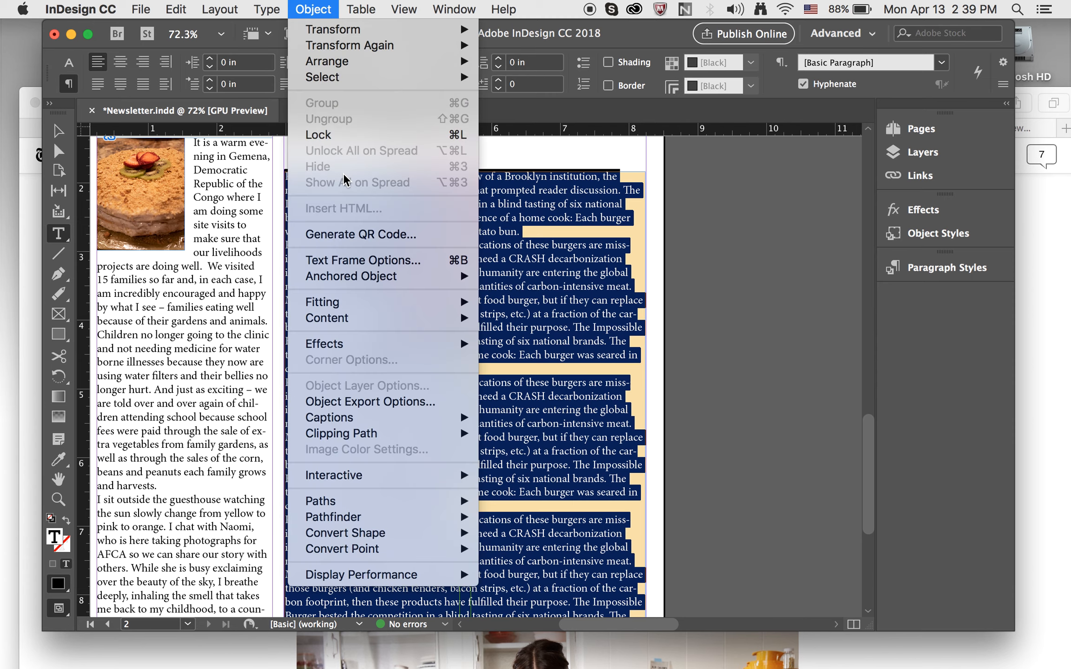
{"action": "left_click", "coordinate": [359, 260]}
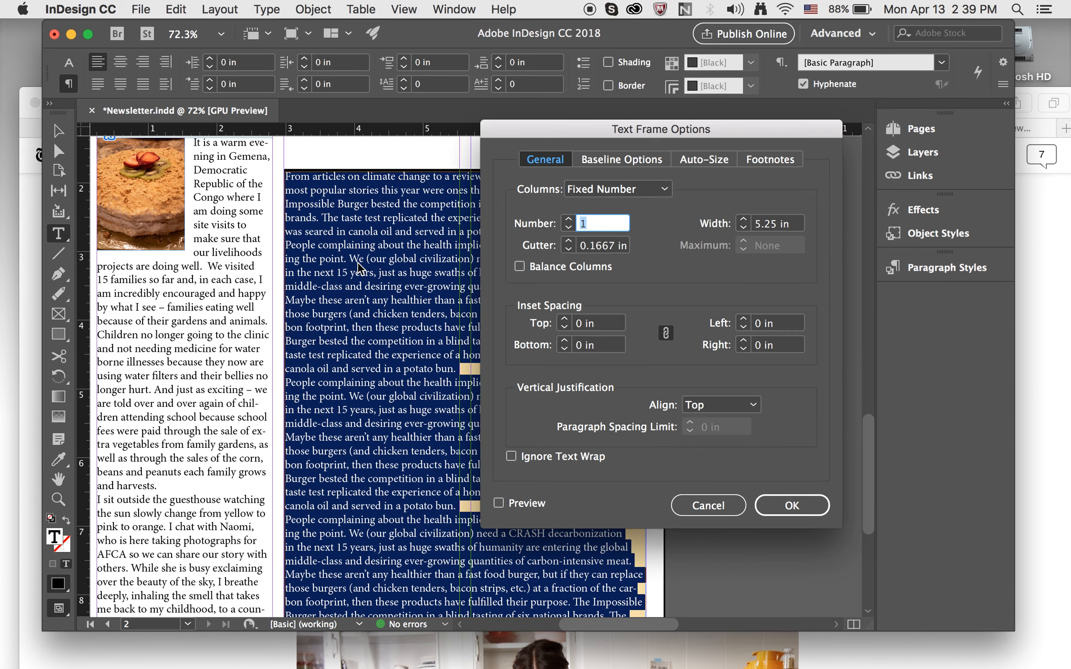
{"action": "type", "text": "2"}
{"action": "left_click", "coordinate": [775, 505]}
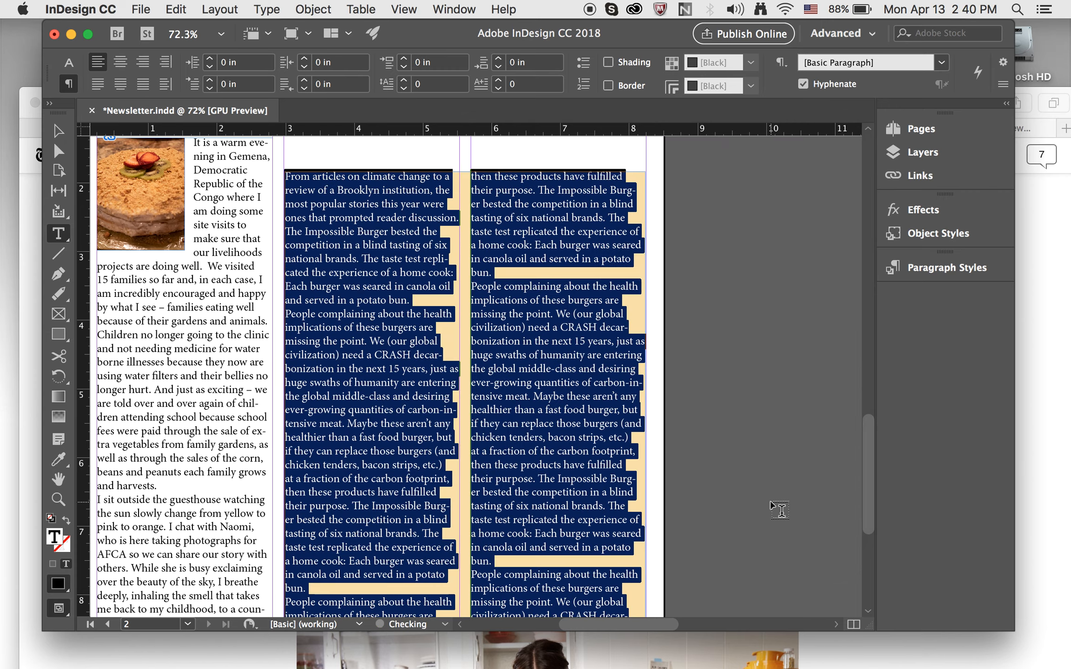
{"action": "scroll", "coordinate": [513, 482], "scroll_direction": "down", "scroll_amount": 5}
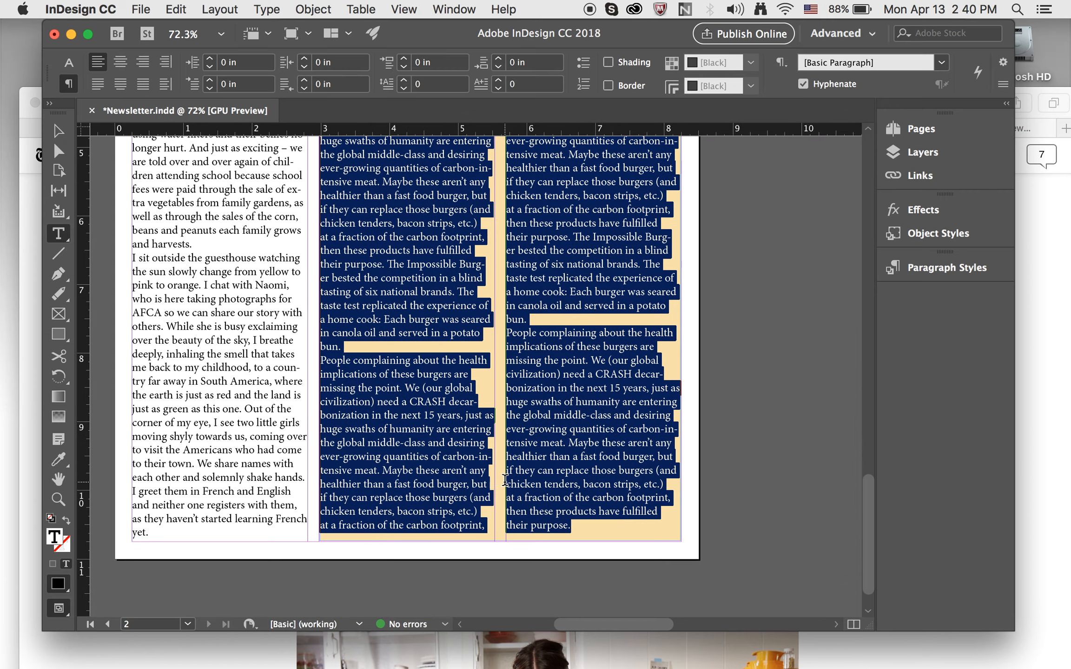
{"action": "scroll", "coordinate": [504, 480], "scroll_direction": "up", "scroll_amount": 5}
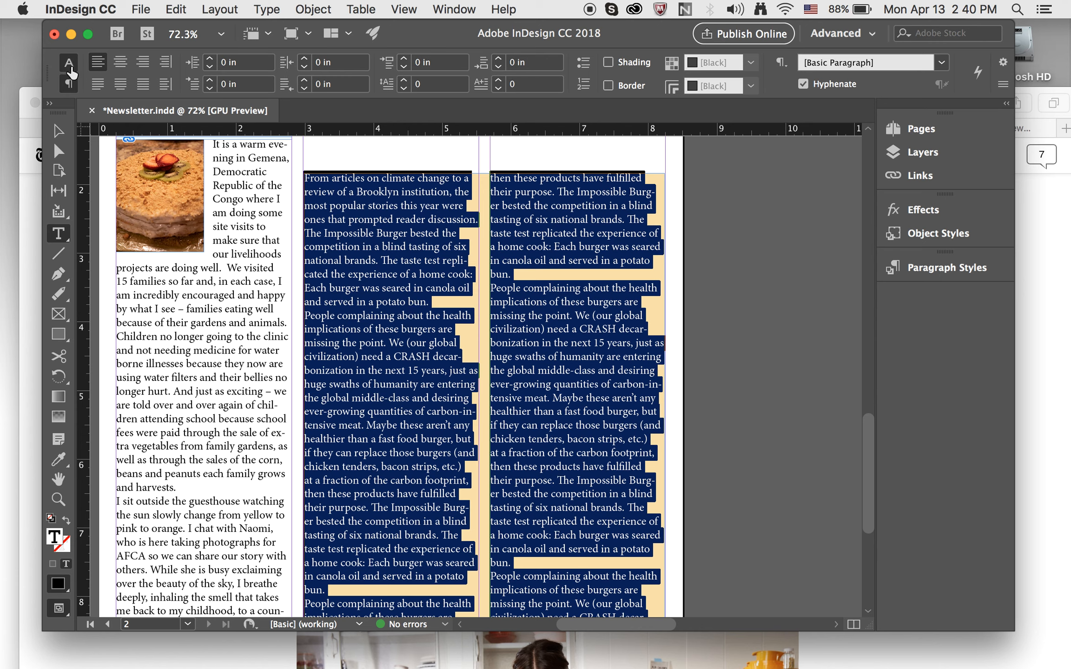
Change the font of the selected story text to Times.
{"action": "left_click", "coordinate": [69, 65]}
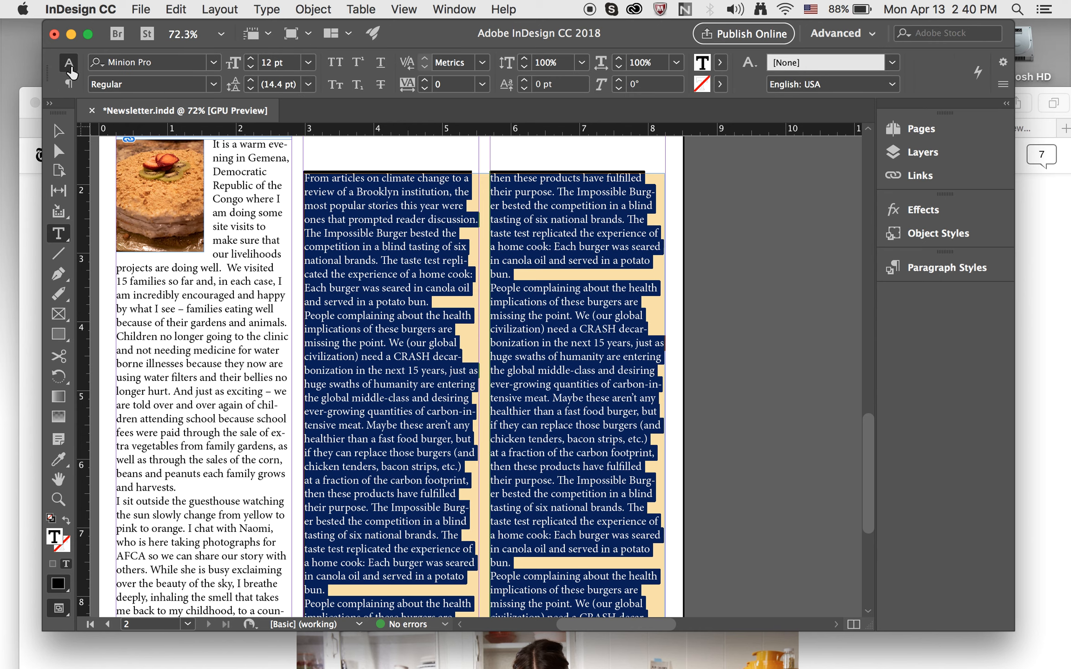
{"action": "left_click", "coordinate": [214, 65]}
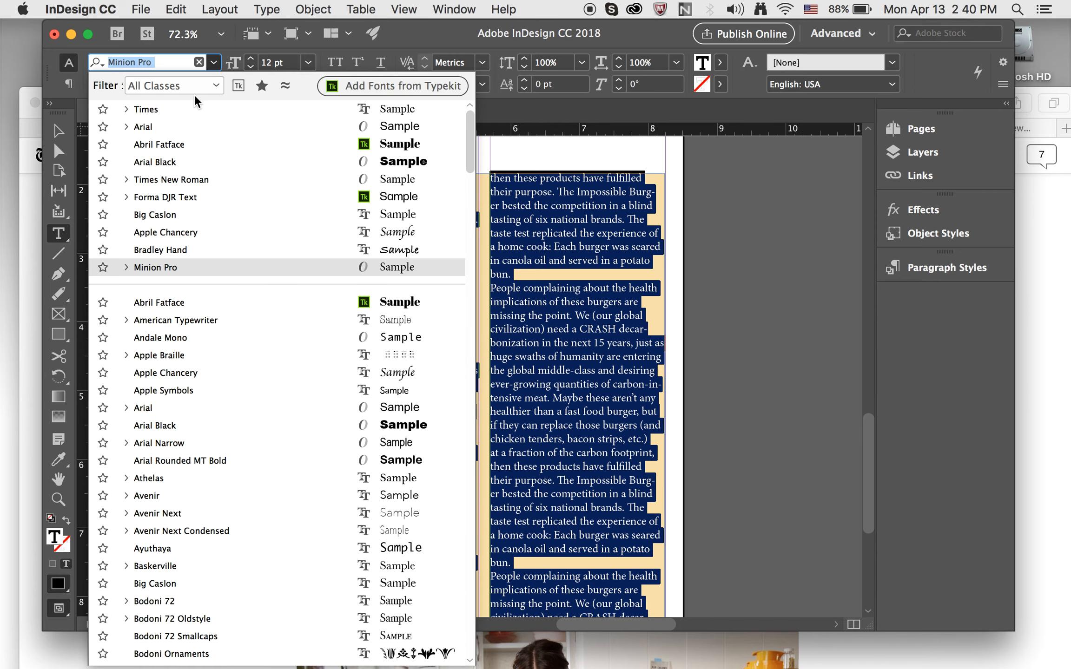
{"action": "left_click", "coordinate": [182, 113]}
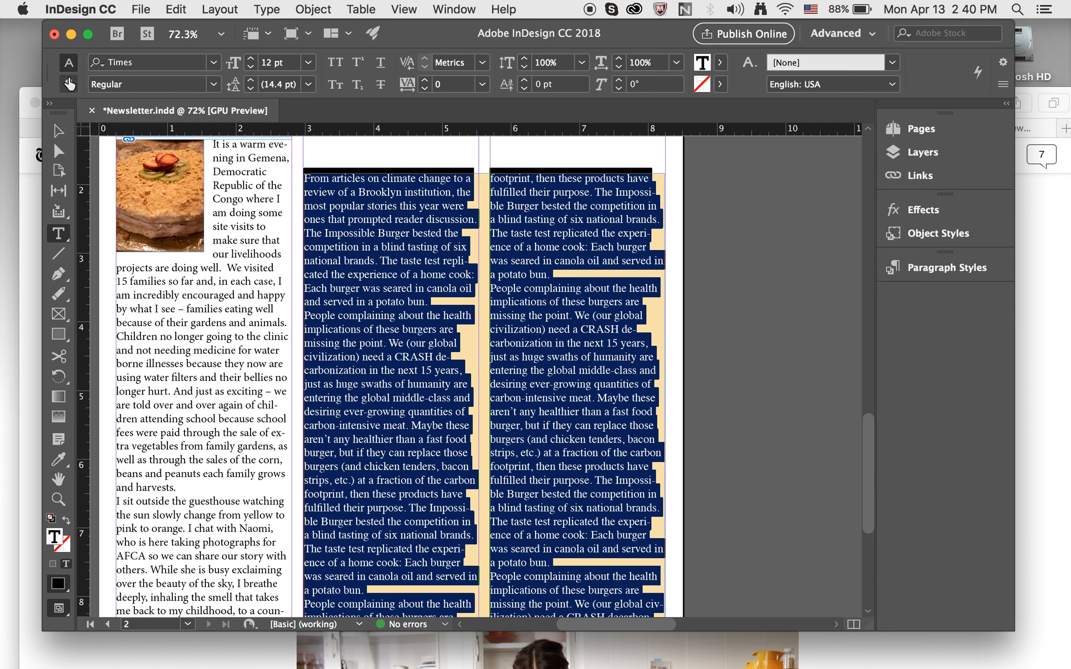
Justify the story with its last lines aligned left and set a first line left indent of 12 pt (0.1667 in).
{"action": "left_click", "coordinate": [68, 84]}
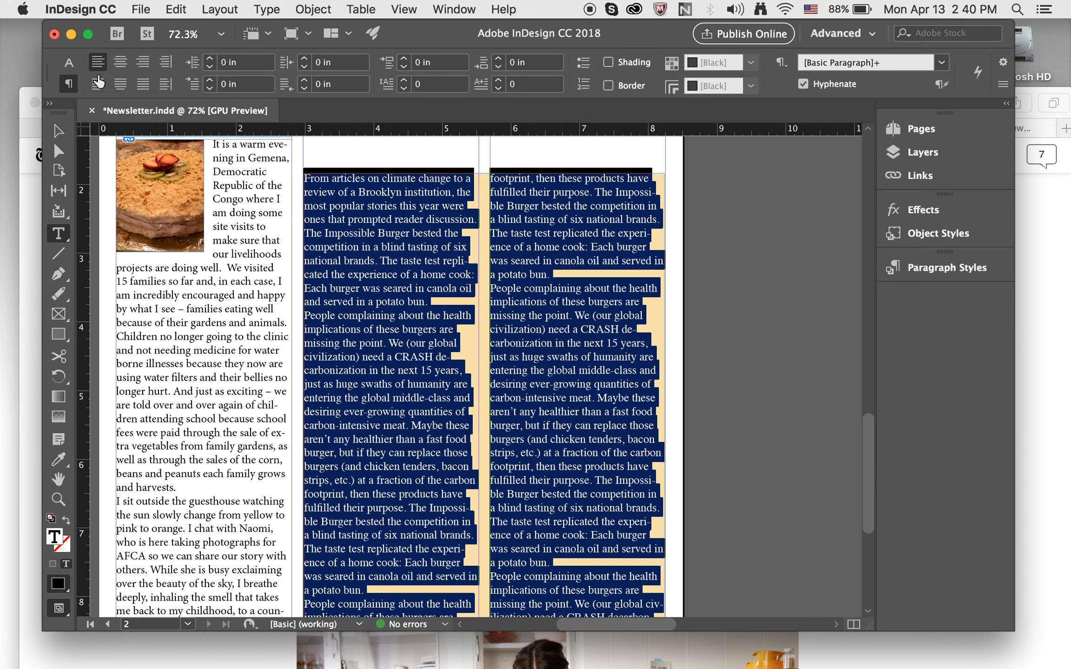
{"action": "left_click", "coordinate": [98, 88]}
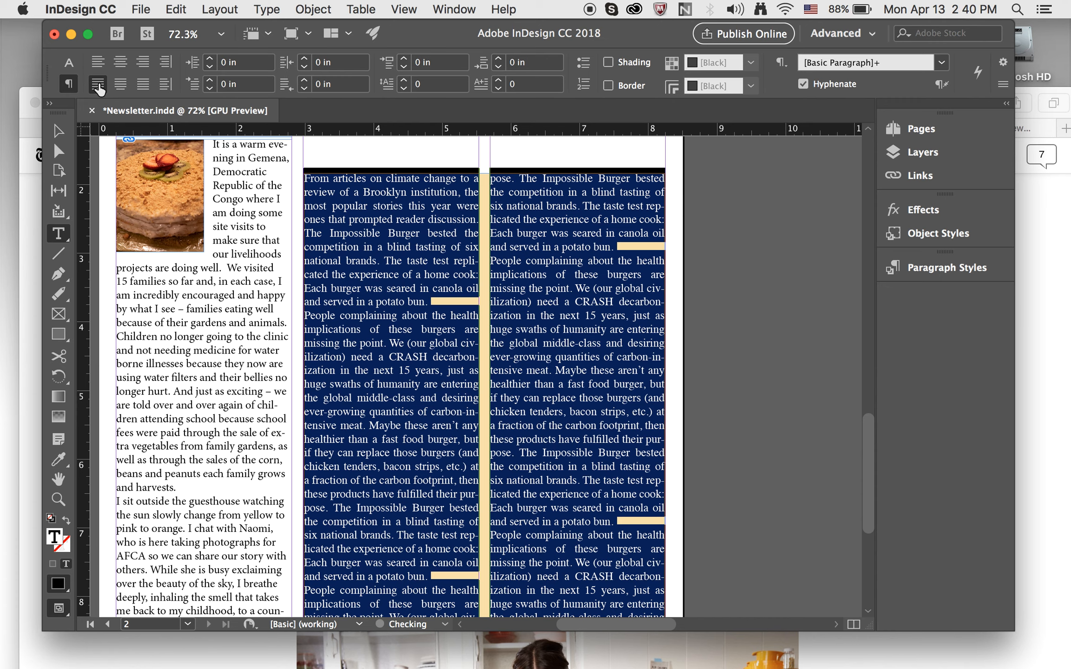
{"action": "left_click", "coordinate": [192, 86]}
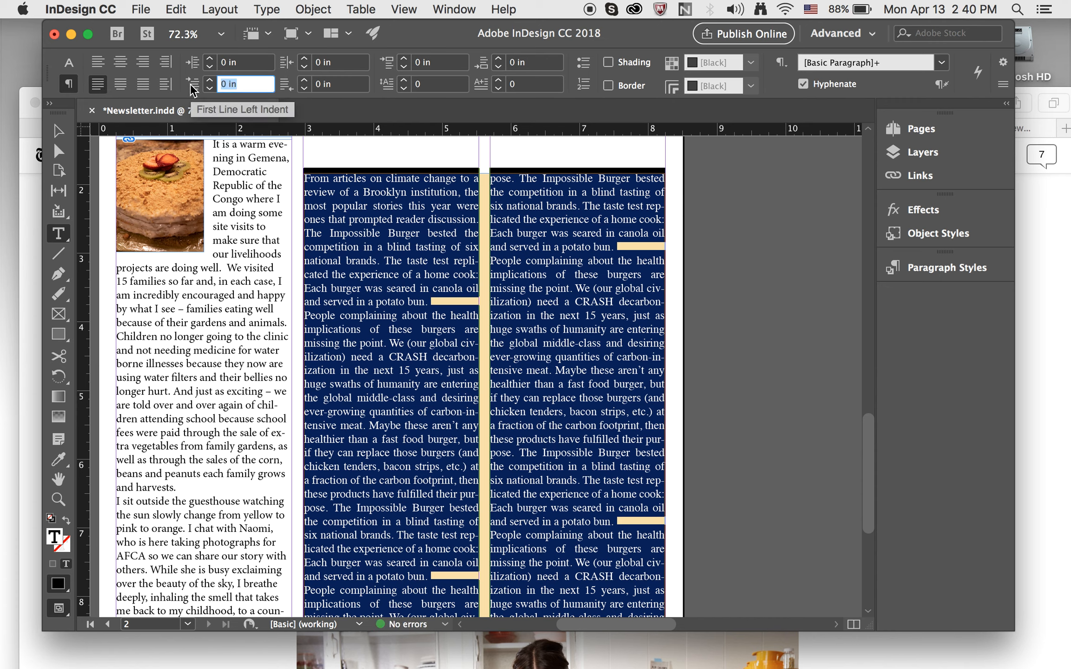
{"action": "type", "text": "12"}
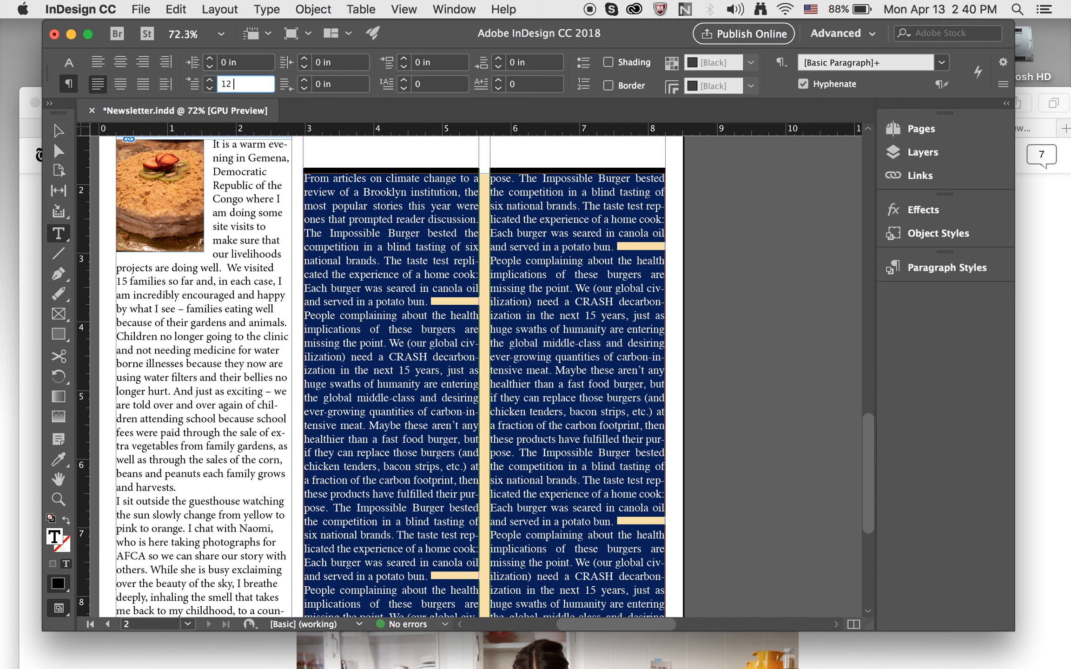
{"action": "key", "text": "Return"}
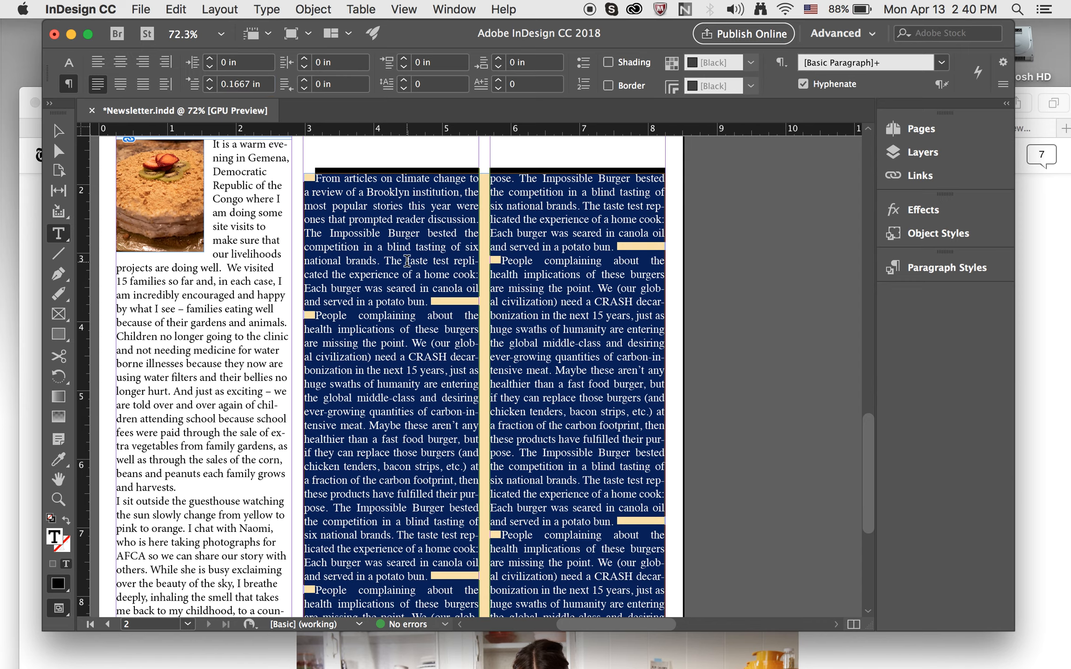
{"action": "left_click", "coordinate": [386, 338]}
Shorten the story's text frame from its bottom edge to a height of about 8.63 in.
{"action": "scroll", "coordinate": [412, 392], "scroll_direction": "down", "scroll_amount": 10}
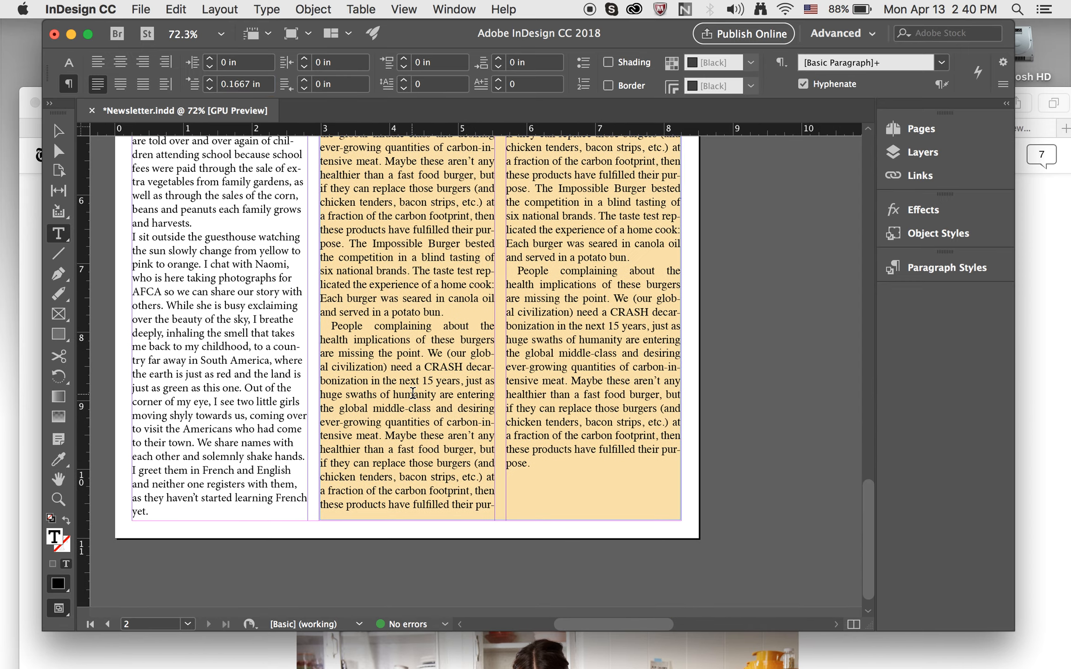
{"action": "left_click", "coordinate": [60, 139]}
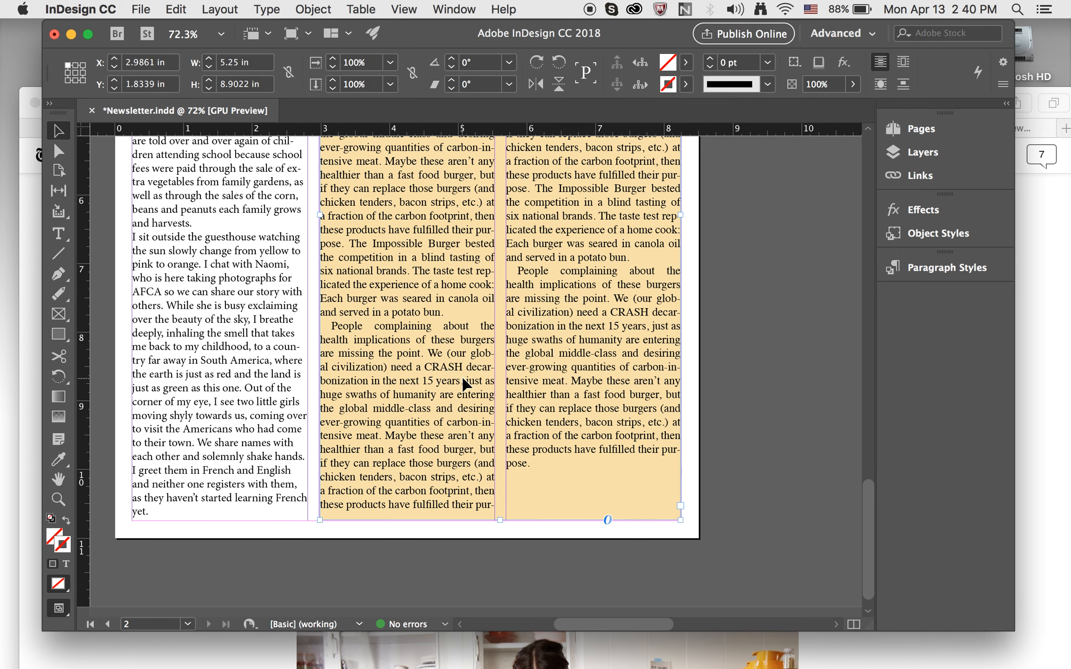
{"action": "left_click_drag", "start_coordinate": [500, 518], "coordinate": [502, 502]}
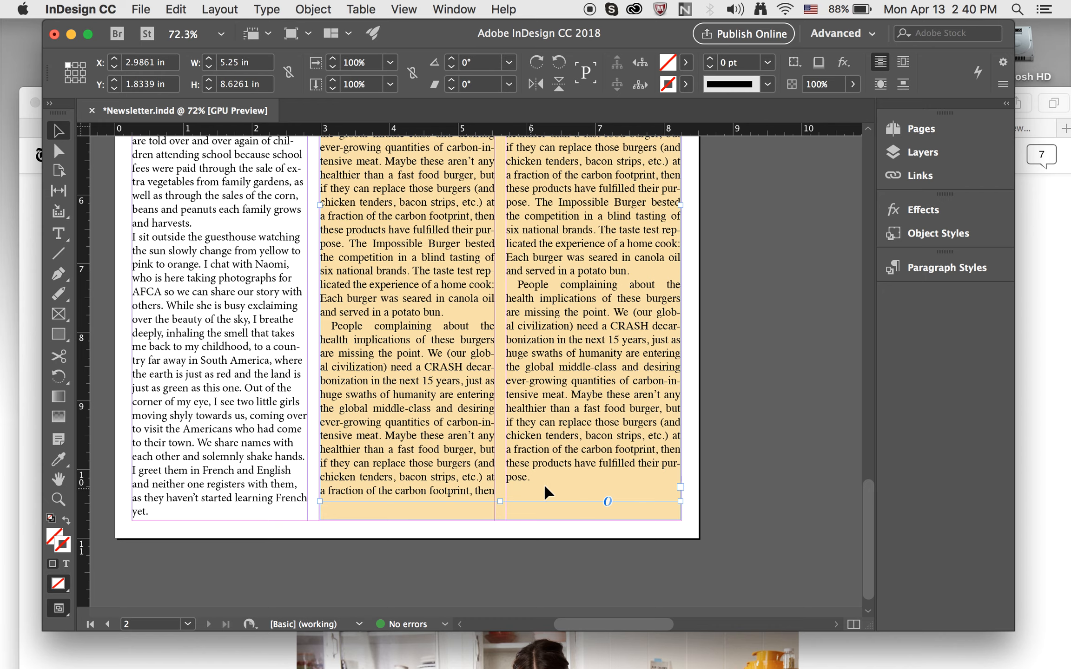
Raise the cream rectangle's bottom edge to meet the bottom of the text frame and check the page layout.
{"action": "scroll", "coordinate": [510, 487], "scroll_direction": "up", "scroll_amount": 3}
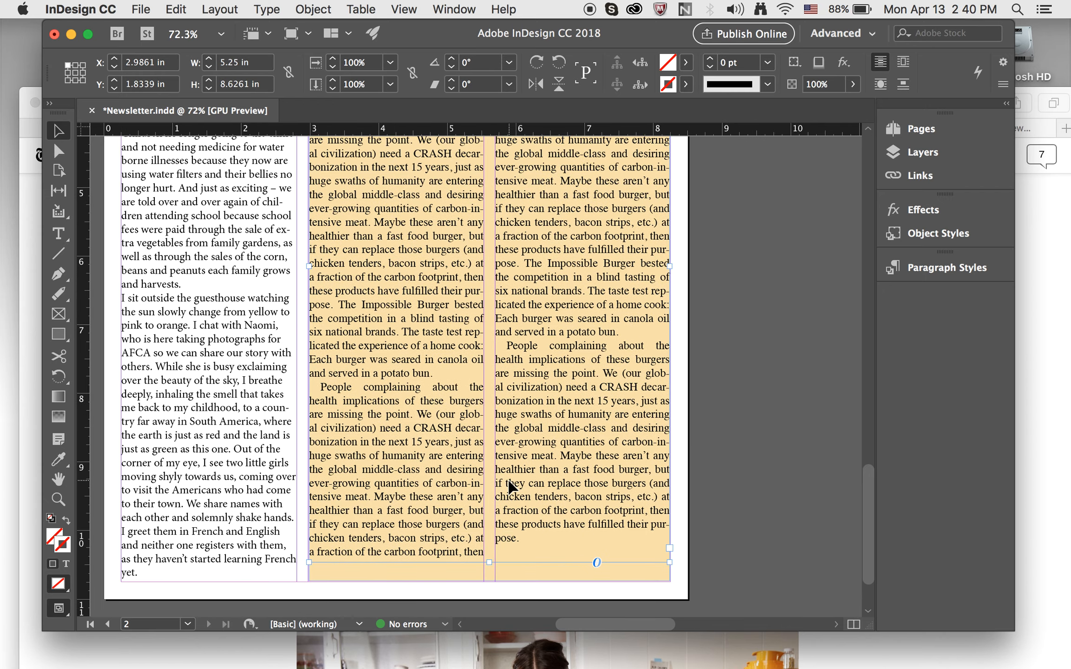
{"action": "scroll", "coordinate": [510, 487], "scroll_direction": "up", "scroll_amount": 2}
{"action": "scroll", "coordinate": [508, 479], "scroll_direction": "down", "scroll_amount": 5}
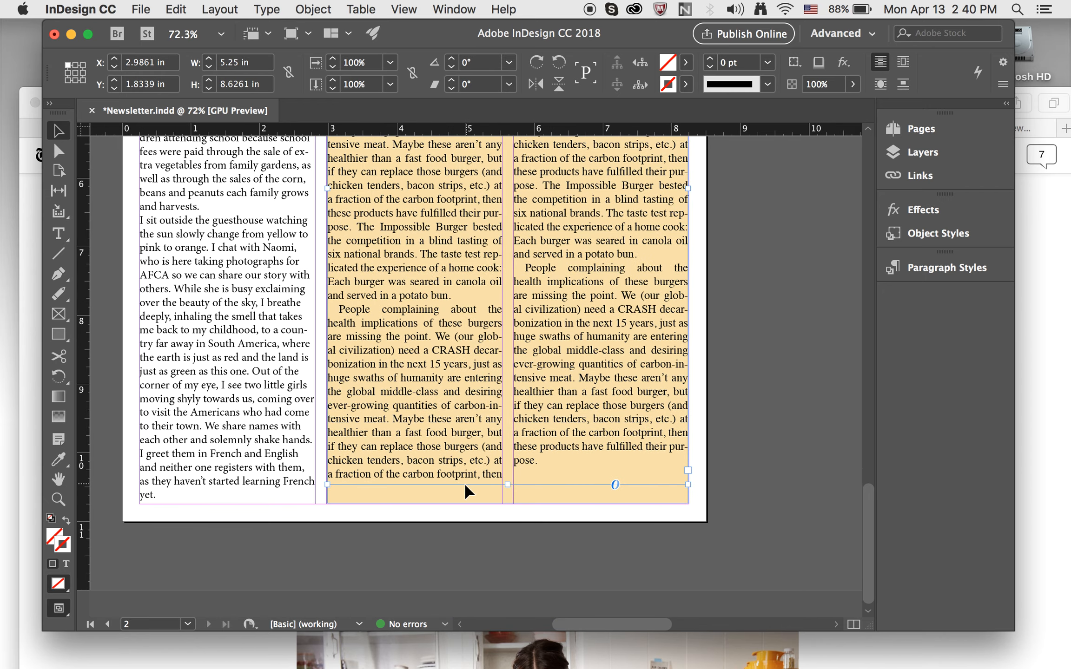
{"action": "left_click_drag", "start_coordinate": [508, 502], "coordinate": [510, 487]}
{"action": "left_click", "coordinate": [509, 498]}
{"action": "scroll", "coordinate": [510, 497], "scroll_direction": "down", "scroll_amount": 1}
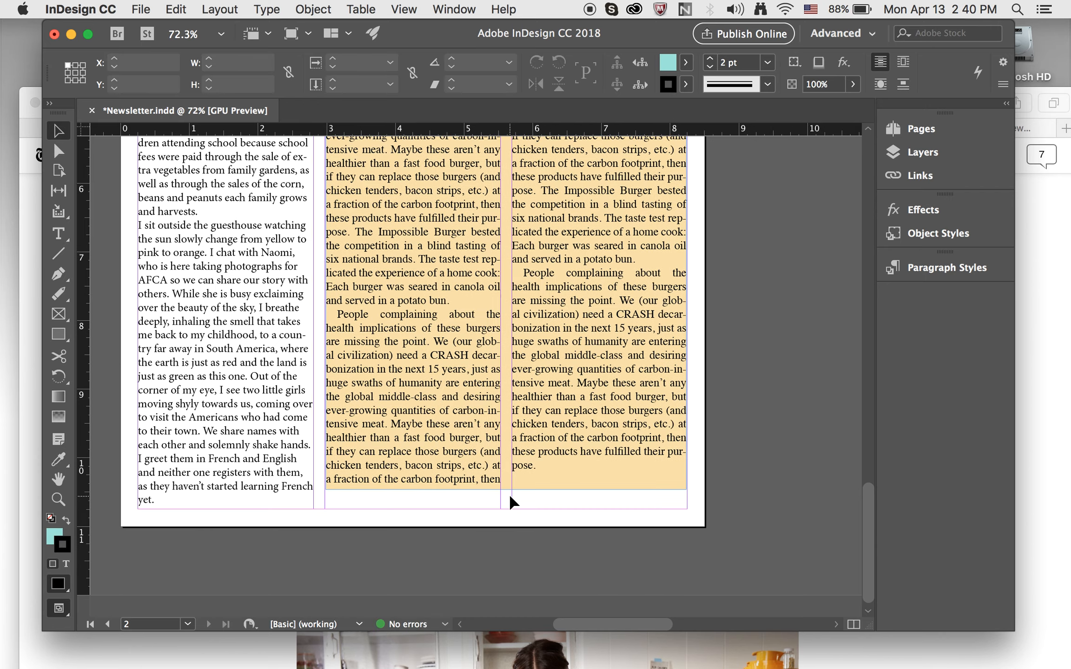
{"action": "scroll", "coordinate": [510, 502], "scroll_direction": "down", "scroll_amount": 2}
{"action": "scroll", "coordinate": [510, 502], "scroll_direction": "up", "scroll_amount": 5}
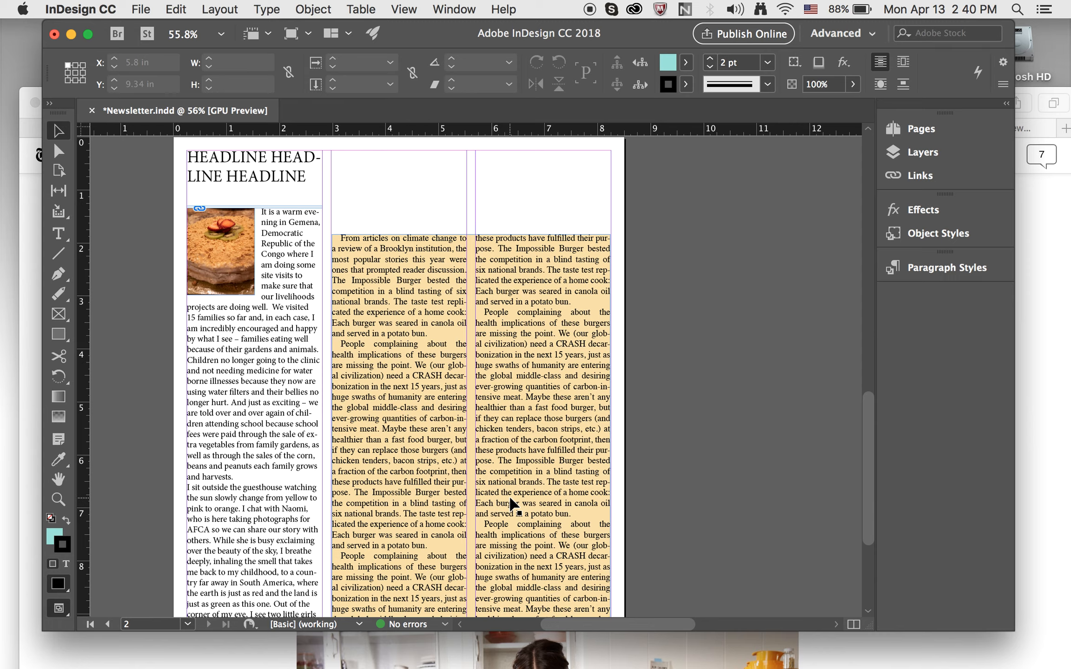
Preview the page without guides and examine the spacing between the story text and the cream box's edges.
{"action": "scroll", "coordinate": [511, 502], "scroll_direction": "down", "scroll_amount": 1}
{"action": "key", "text": "w"}
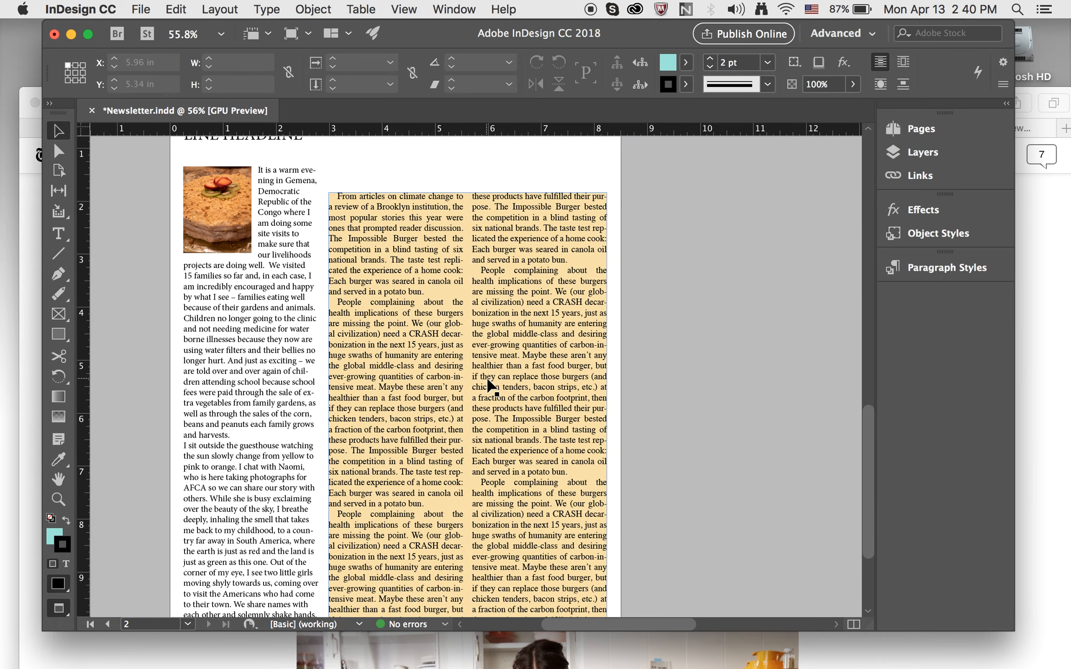
{"action": "scroll", "coordinate": [489, 386], "scroll_direction": "up", "scroll_amount": 1}
{"action": "scroll", "coordinate": [489, 386], "scroll_direction": "up", "scroll_amount": 6}
{"action": "scroll", "coordinate": [490, 383], "scroll_direction": "right", "scroll_amount": 5}
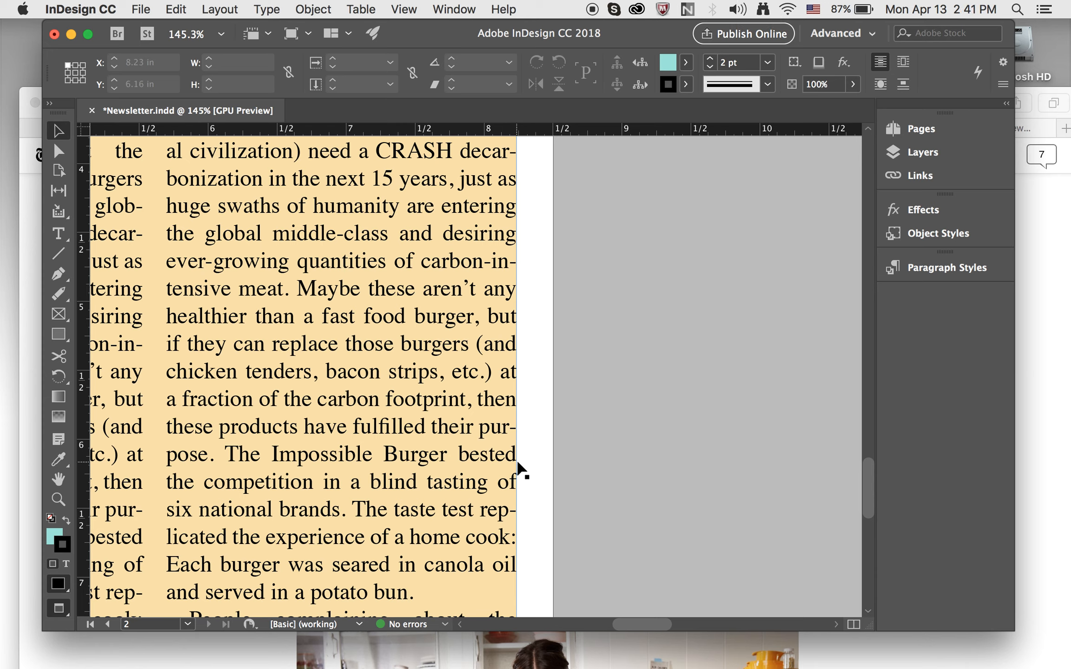
{"action": "scroll", "coordinate": [520, 470], "scroll_direction": "down", "scroll_amount": 5}
{"action": "scroll", "coordinate": [521, 469], "scroll_direction": "left", "scroll_amount": 5}
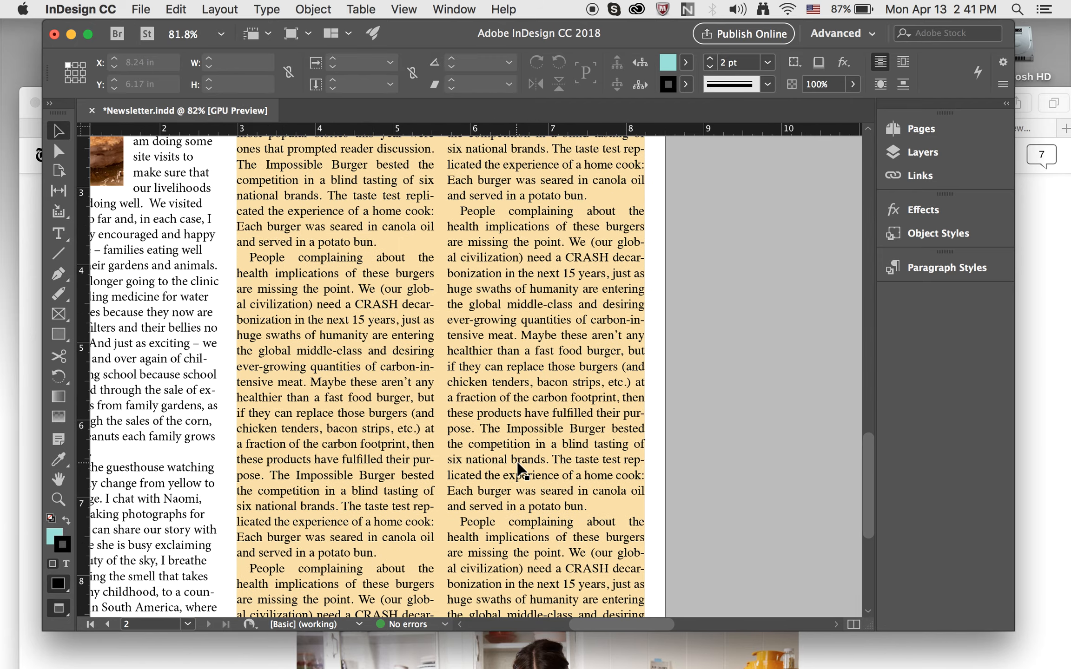
{"action": "scroll", "coordinate": [520, 469], "scroll_direction": "down", "scroll_amount": 2}
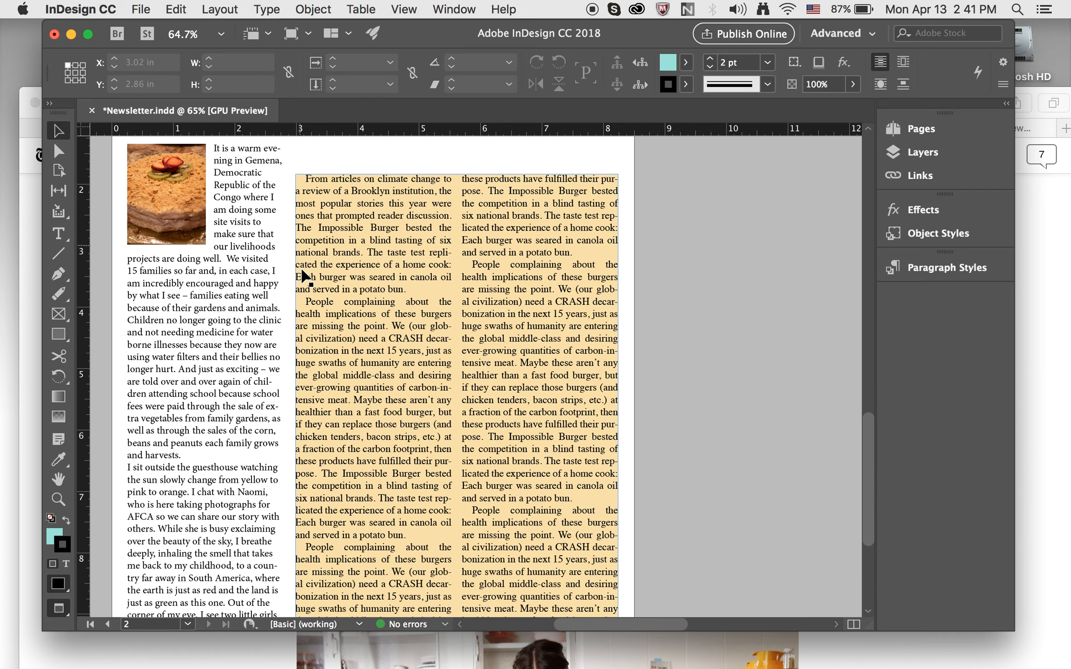
{"action": "scroll", "coordinate": [524, 392], "scroll_direction": "down", "scroll_amount": 1}
{"action": "scroll", "coordinate": [524, 392], "scroll_direction": "down", "scroll_amount": 2}
{"action": "scroll", "coordinate": [511, 400], "scroll_direction": "down", "scroll_amount": 1}
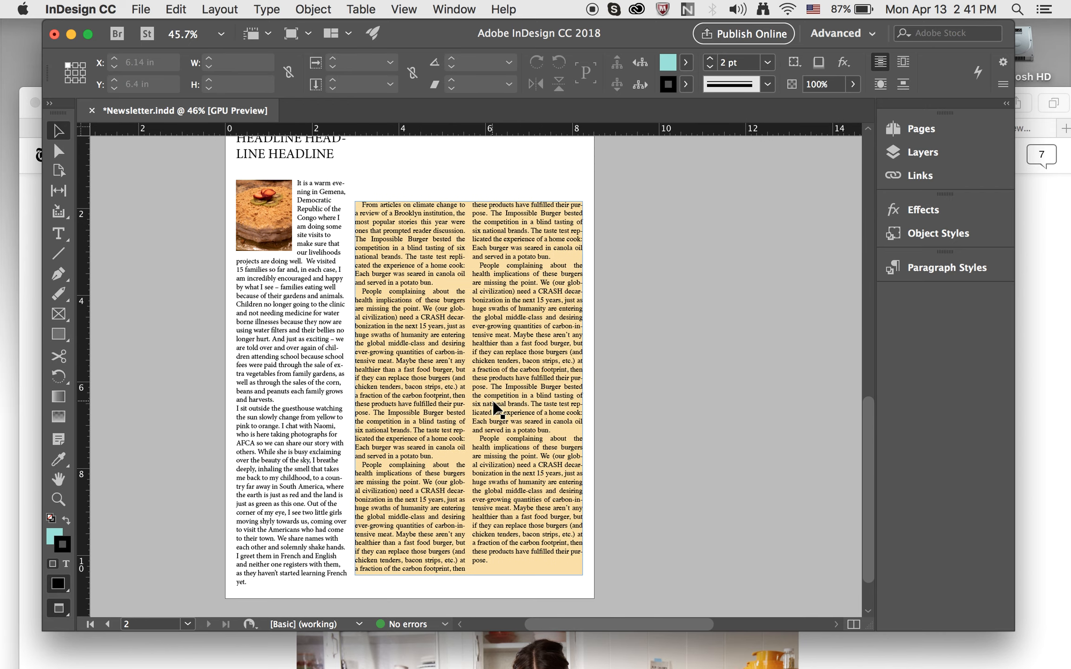
Set the two-column story frame's inset spacing to 0.125 in on all sides and check the text margins in preview.
{"action": "left_click", "coordinate": [496, 406]}
{"action": "key", "text": "w"}
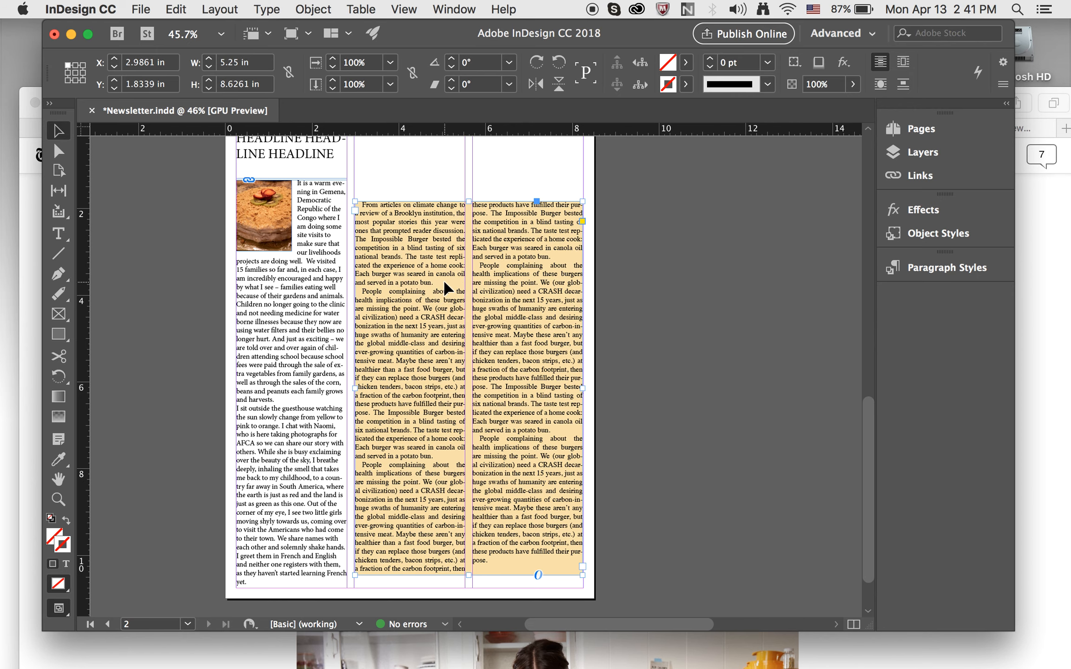
{"action": "left_click", "coordinate": [314, 10]}
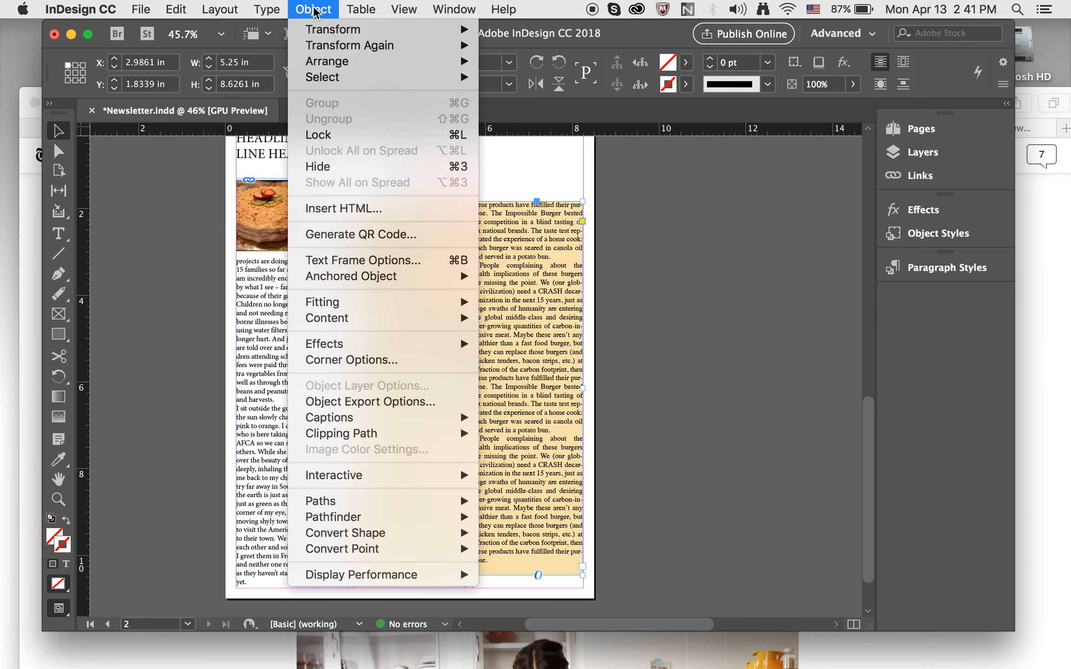
{"action": "left_click", "coordinate": [314, 260]}
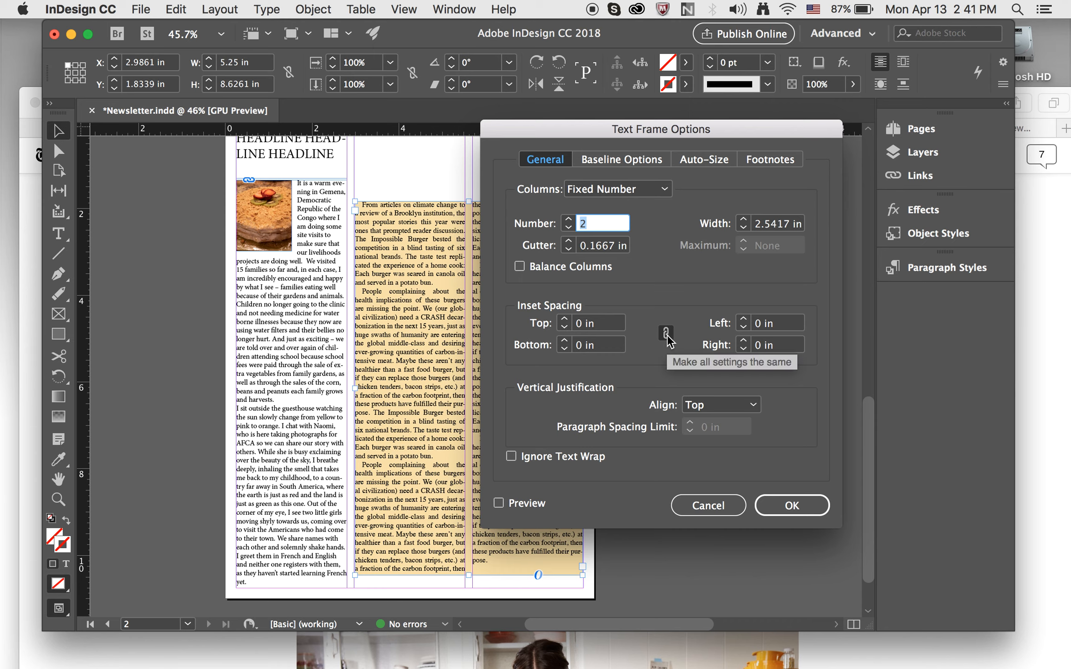
{"action": "left_click", "coordinate": [566, 320]}
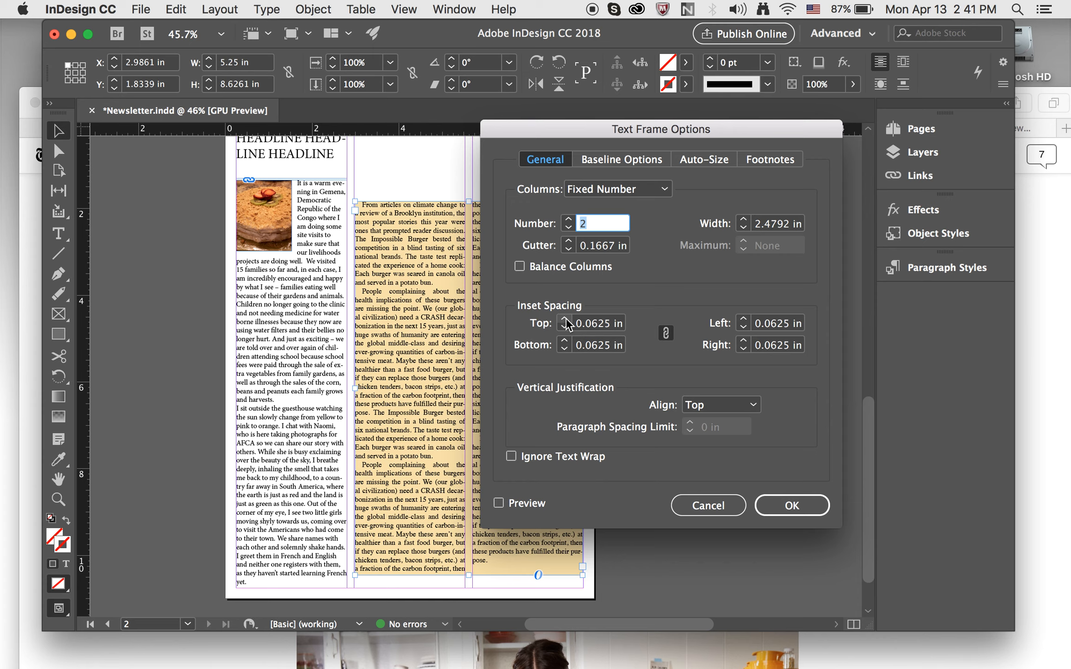
{"action": "left_click", "coordinate": [565, 320]}
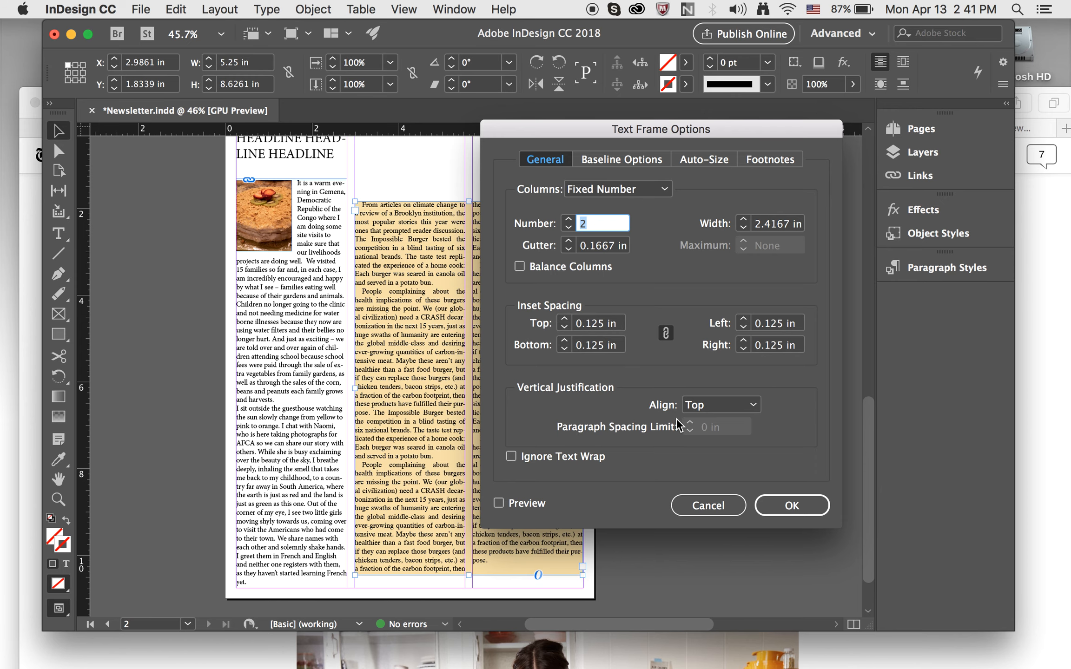
{"action": "left_click", "coordinate": [779, 505]}
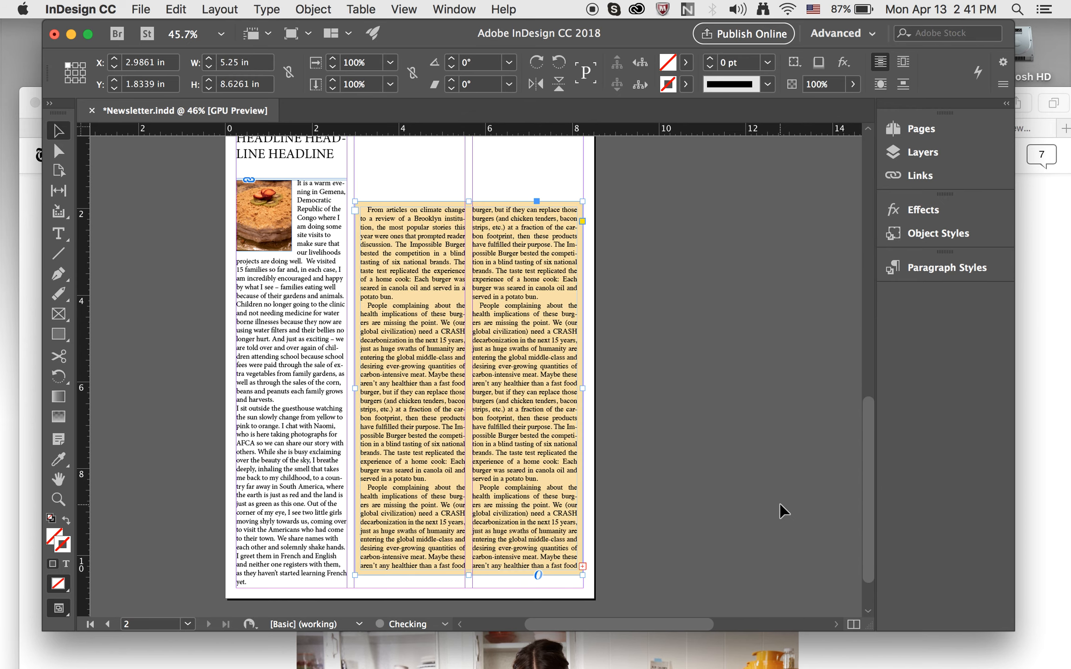
{"action": "left_click", "coordinate": [634, 383]}
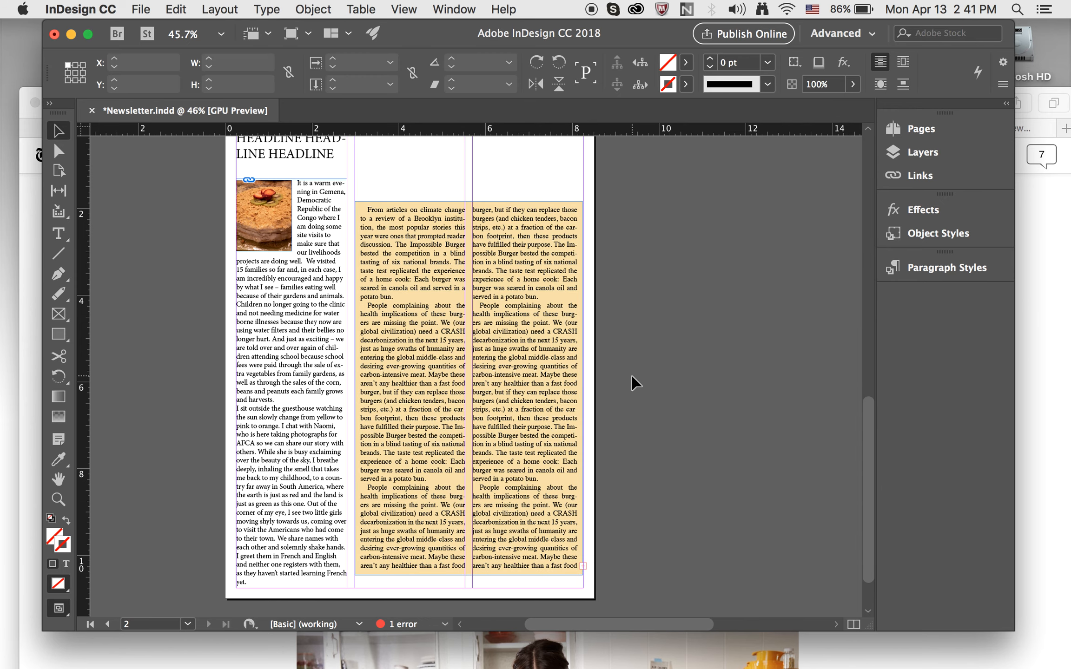
{"action": "scroll", "coordinate": [521, 406], "scroll_direction": "up", "scroll_amount": 3}
{"action": "scroll", "coordinate": [521, 395], "scroll_direction": "up", "scroll_amount": 1}
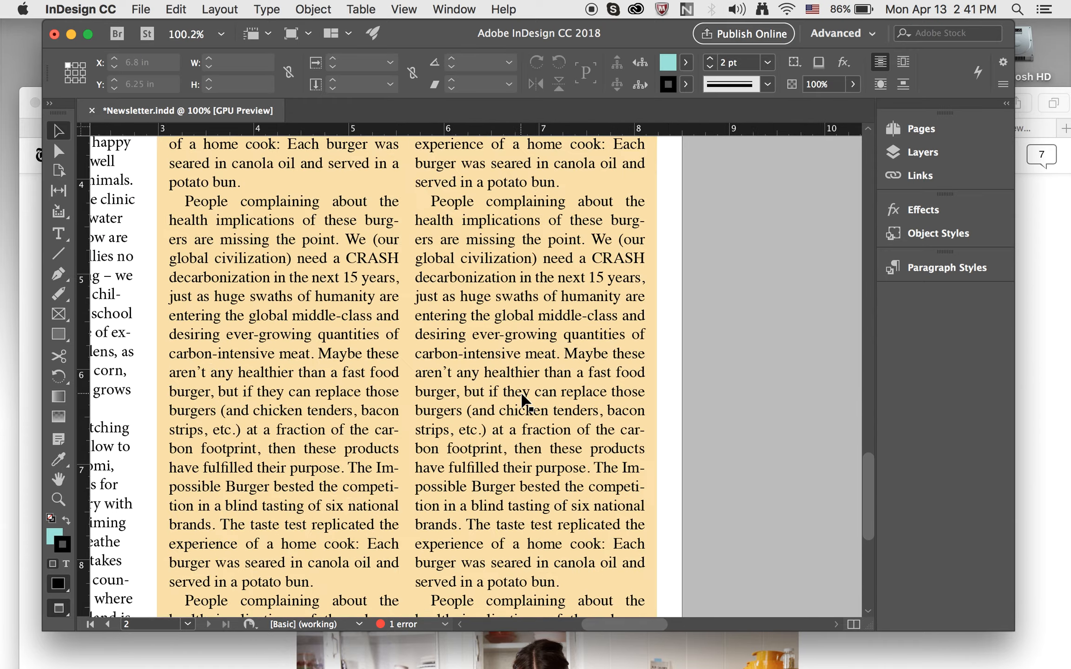